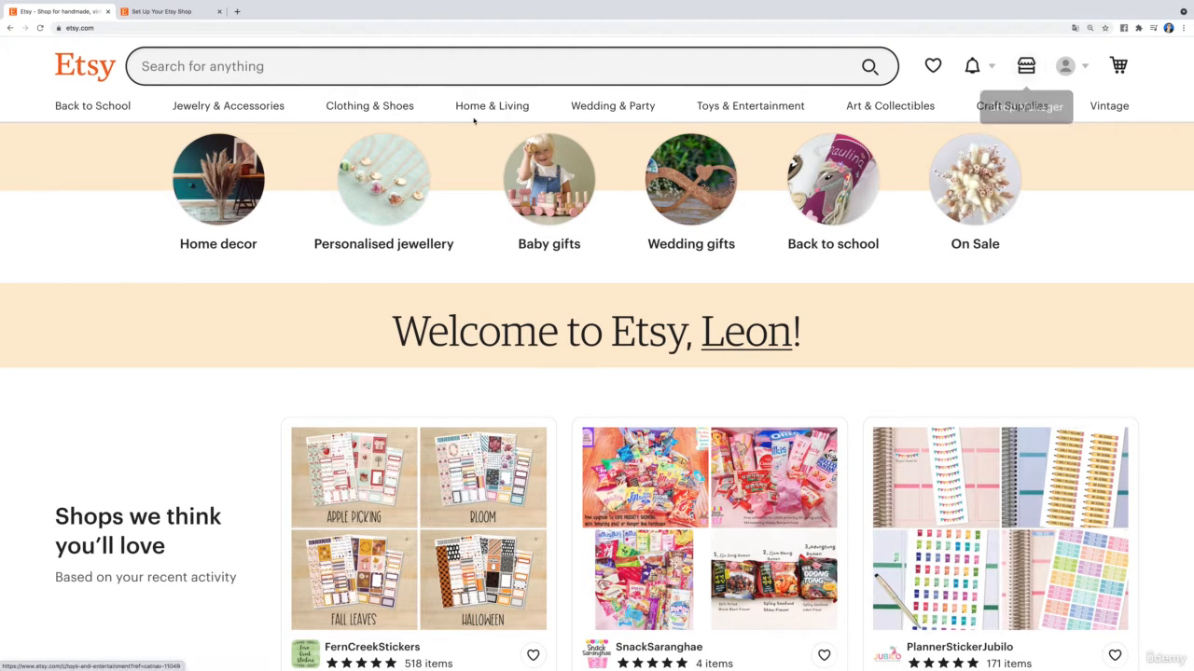
# Step: Switch to the shop setup page, review the shop preferences and save them without changes to continue to shop naming
pyautogui.click(200, 14)
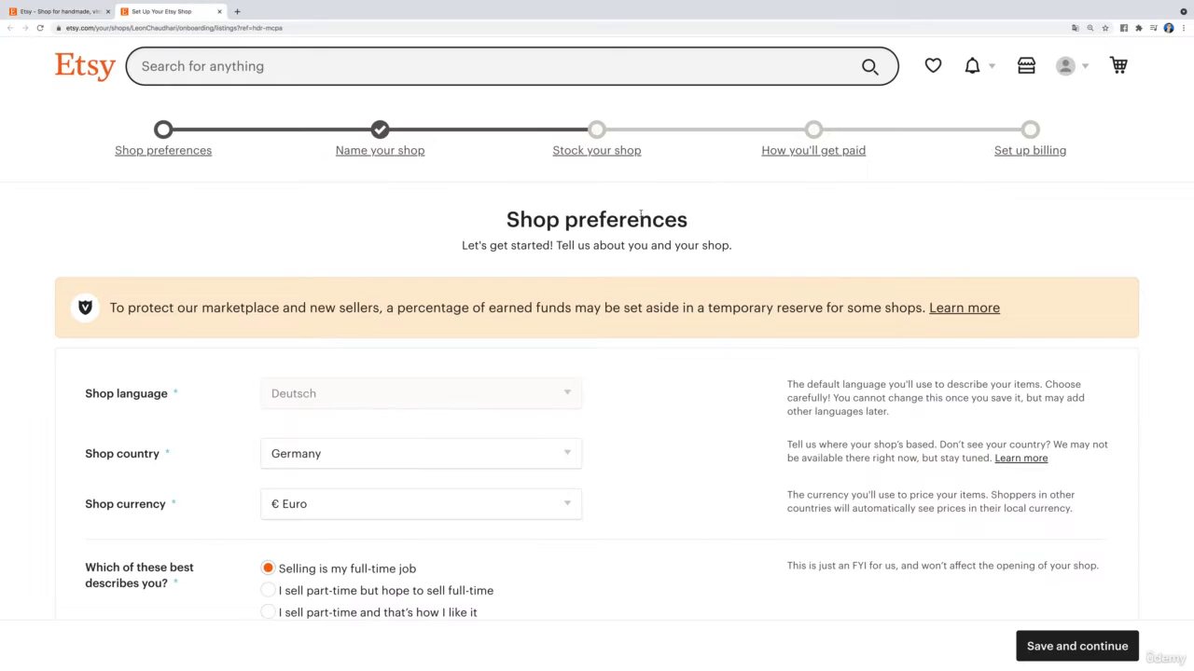
pyautogui.scroll(-2, 168, 143)
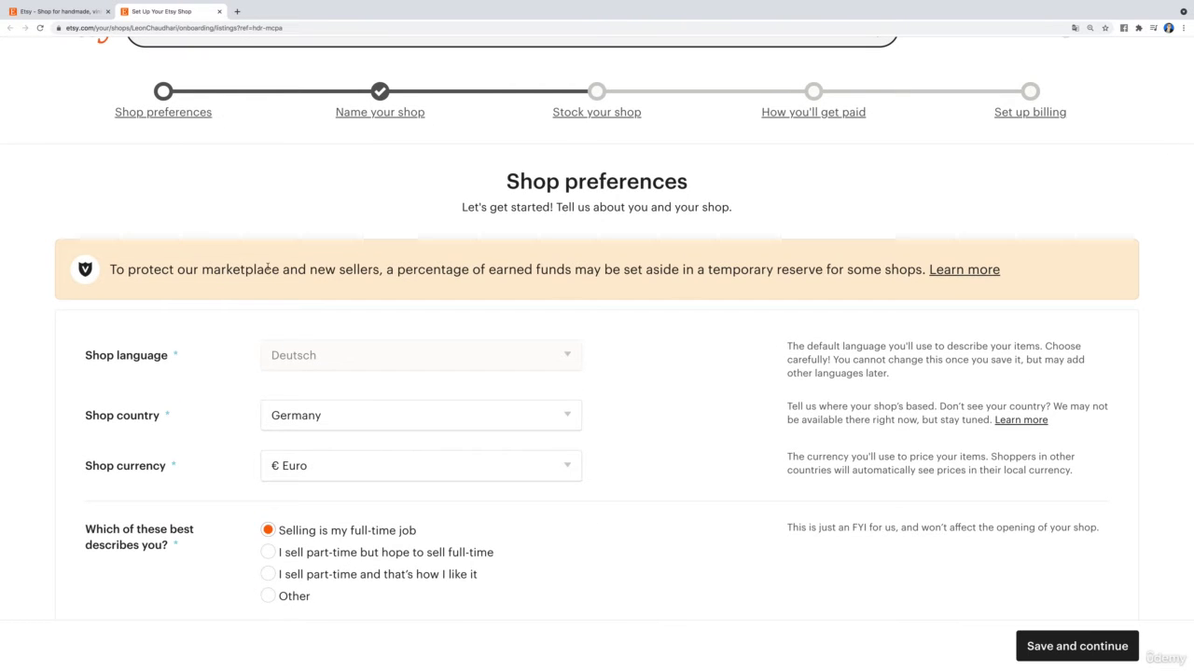
pyautogui.scroll(-3, 307, 293)
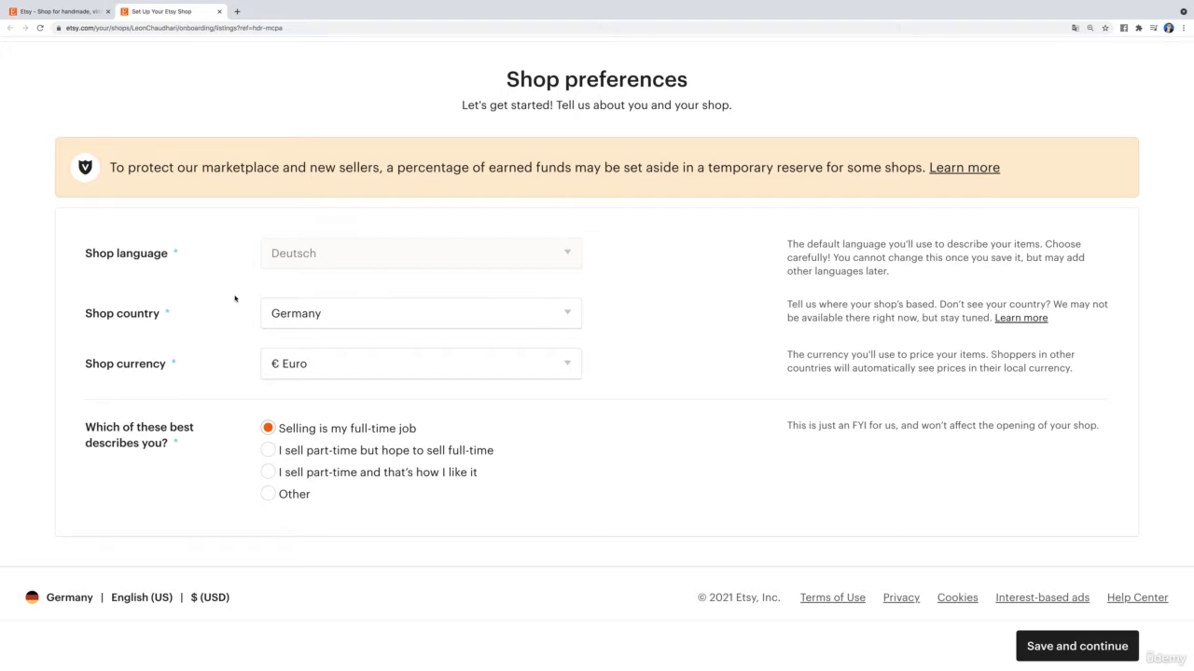
pyautogui.moveTo(307, 258)
pyautogui.click(1058, 643)
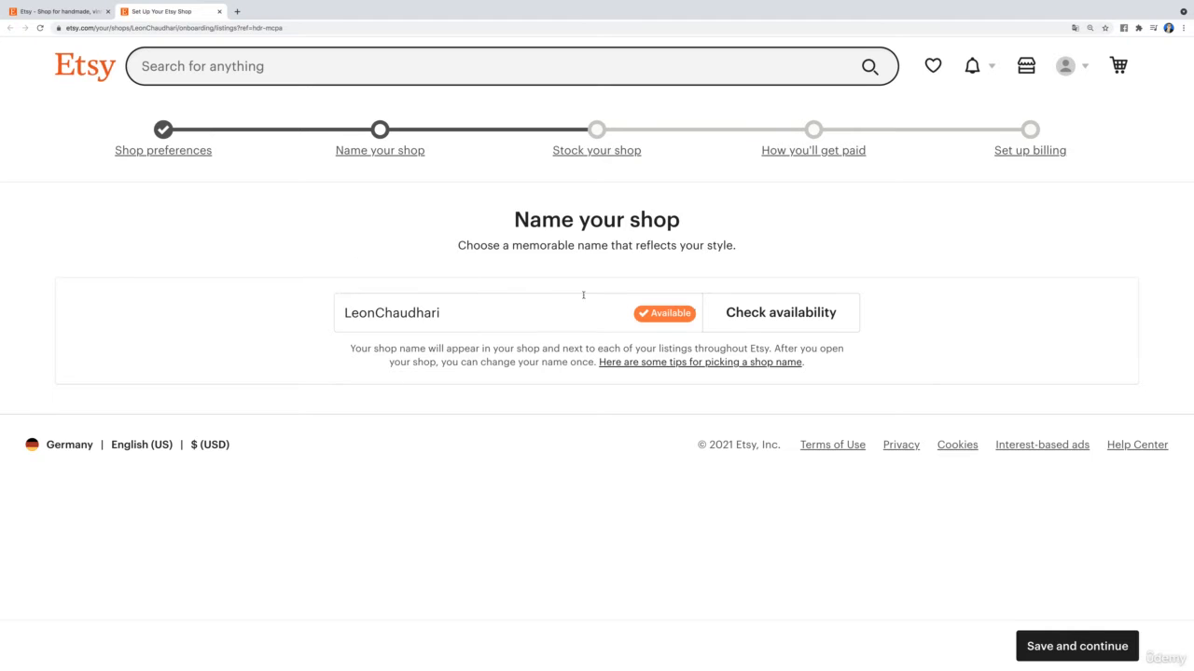
# Step: Keep the prefilled shop name, save it and start a new listing in the shop's stock
pyautogui.moveTo(453, 321); pyautogui.dragTo(313, 317)
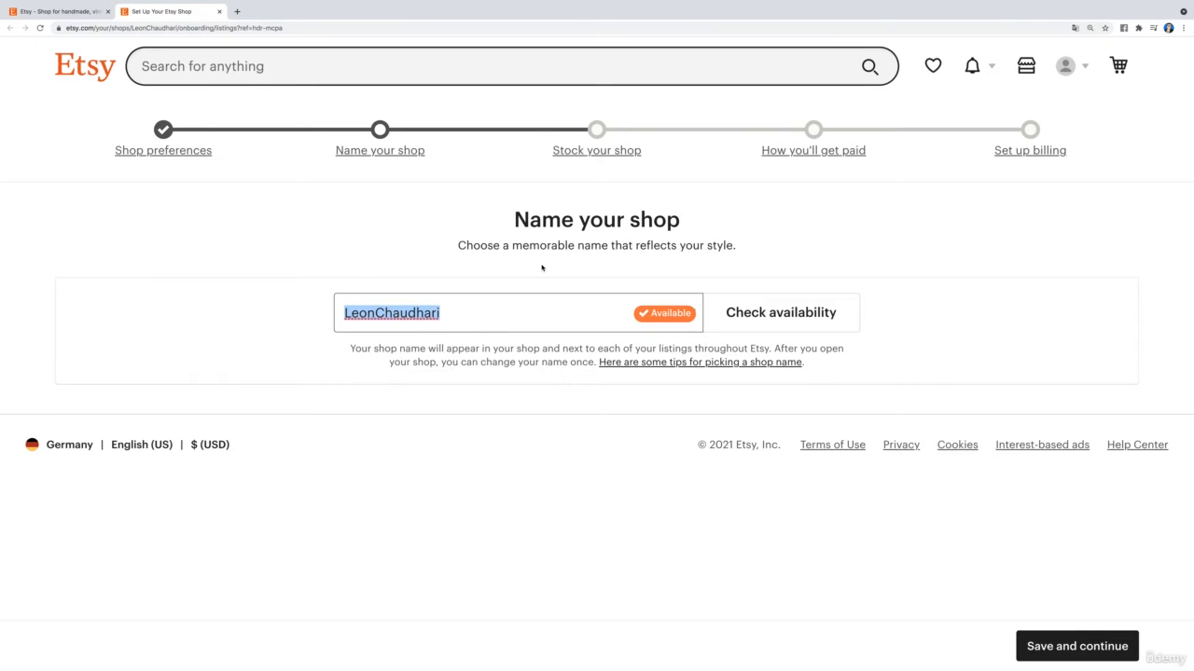
pyautogui.click(878, 331)
pyautogui.click(1066, 645)
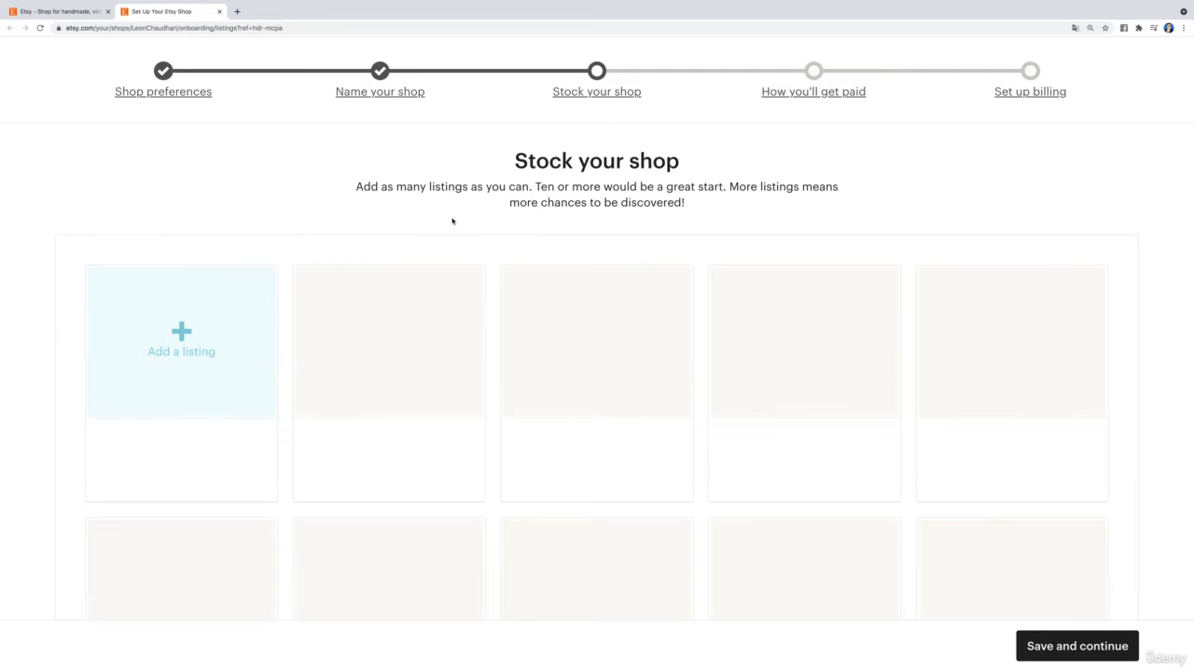
pyautogui.click(183, 311)
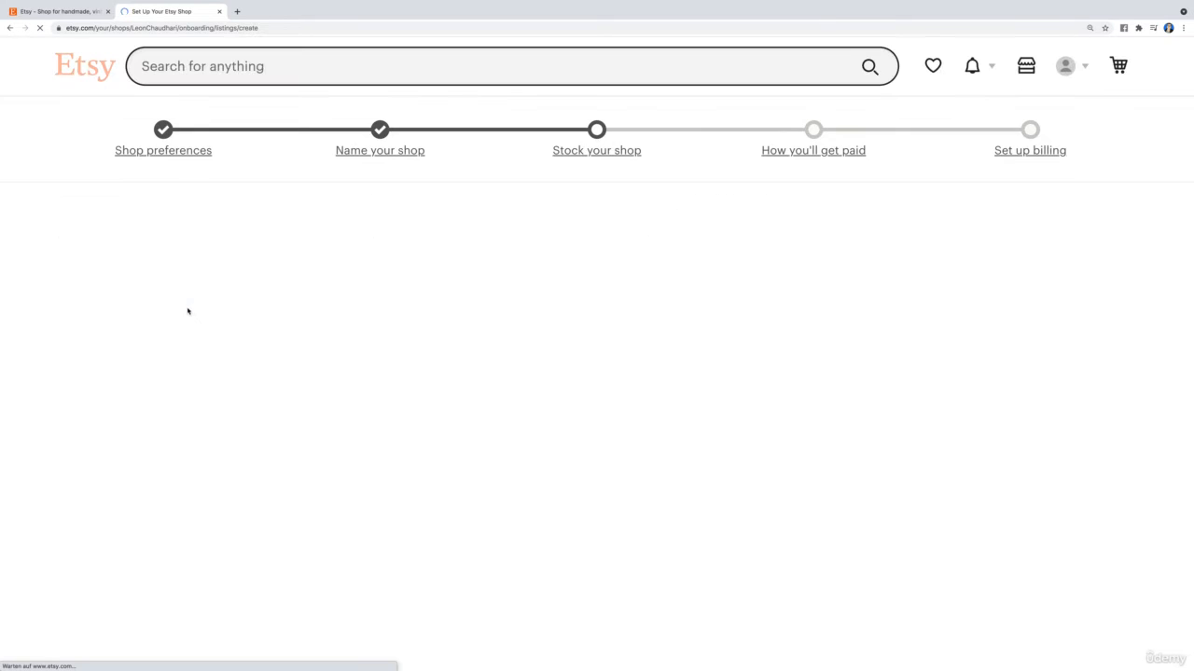
# Step: Look over the Photos and Video sections of the new listing and dismiss the tip about listing videos
pyautogui.scroll(-2, 521, 295)
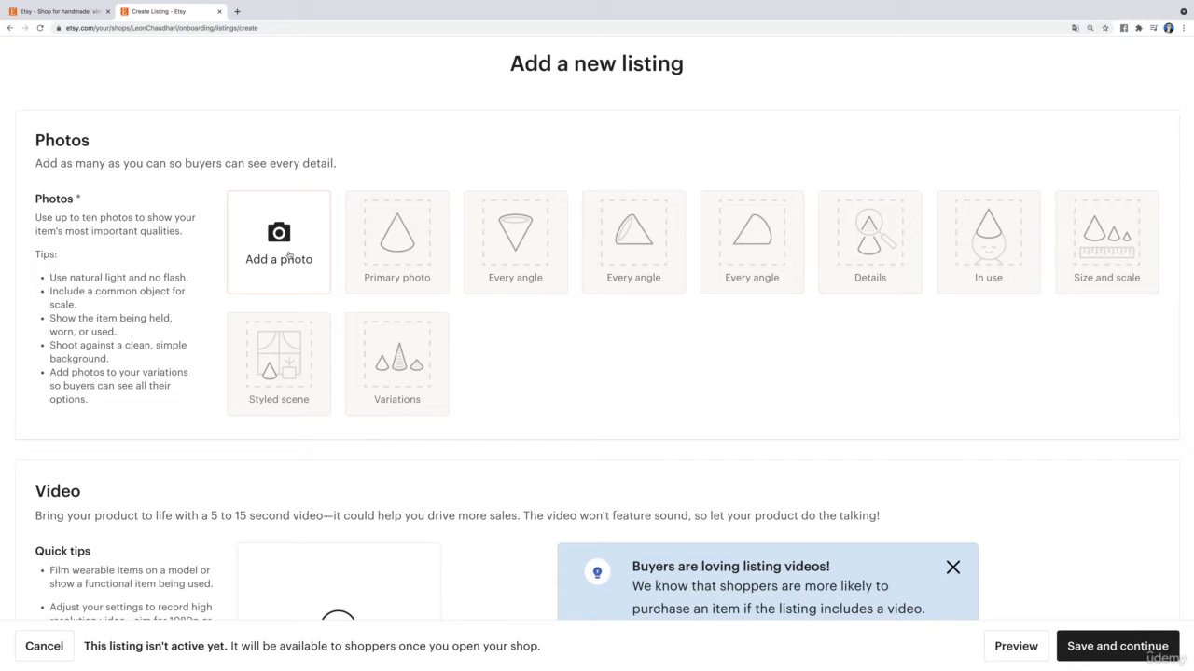
pyautogui.scroll(-4, 317, 280)
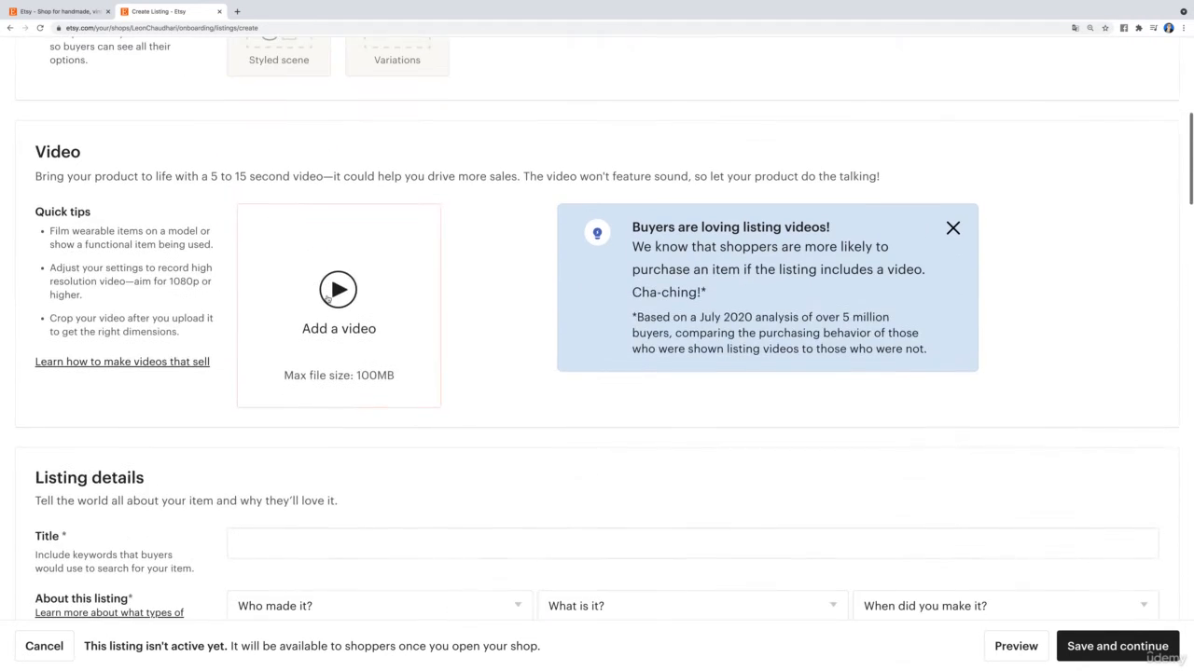
pyautogui.click(951, 229)
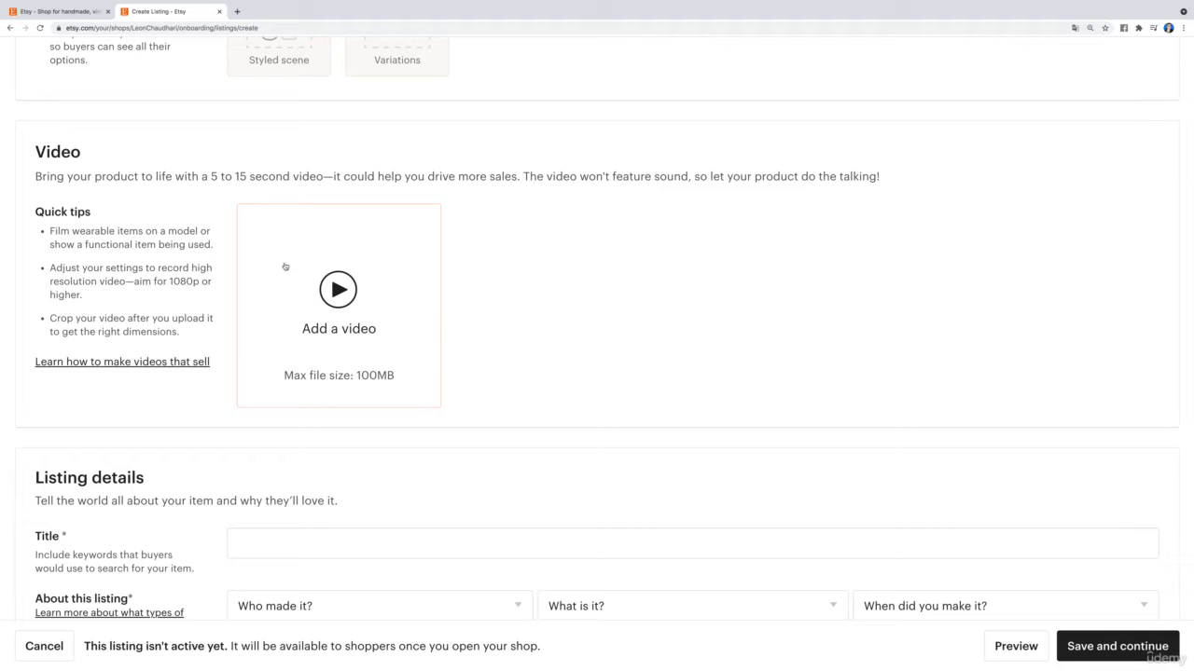
pyautogui.scroll(1, 285, 259)
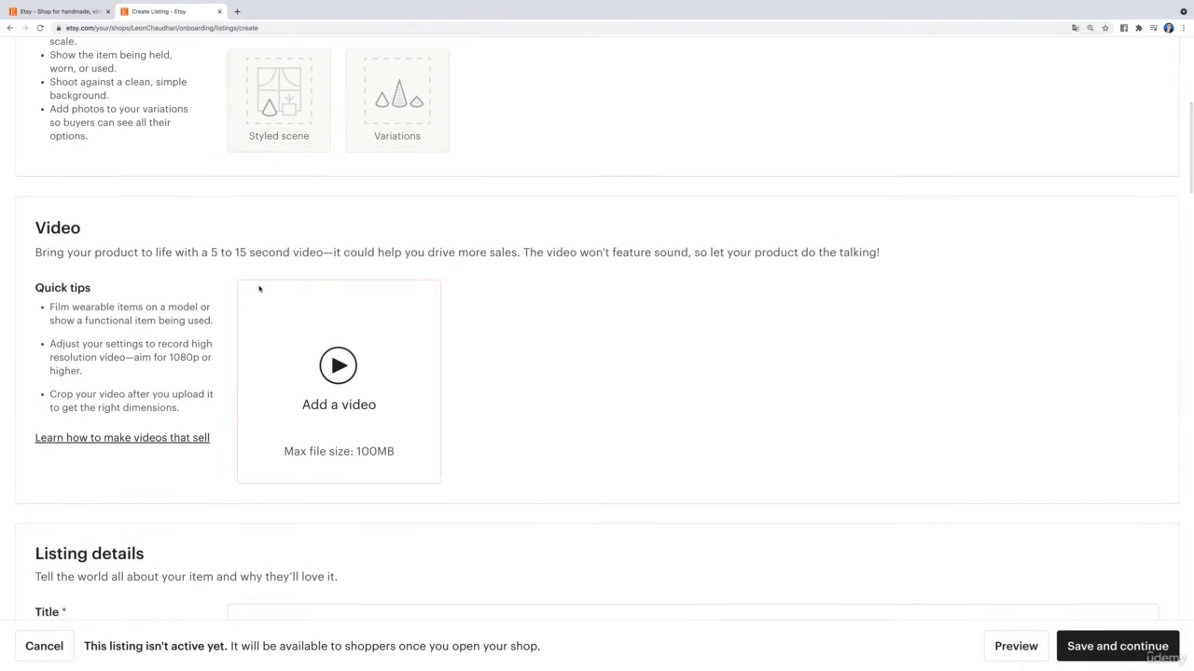
pyautogui.scroll(2, 256, 315)
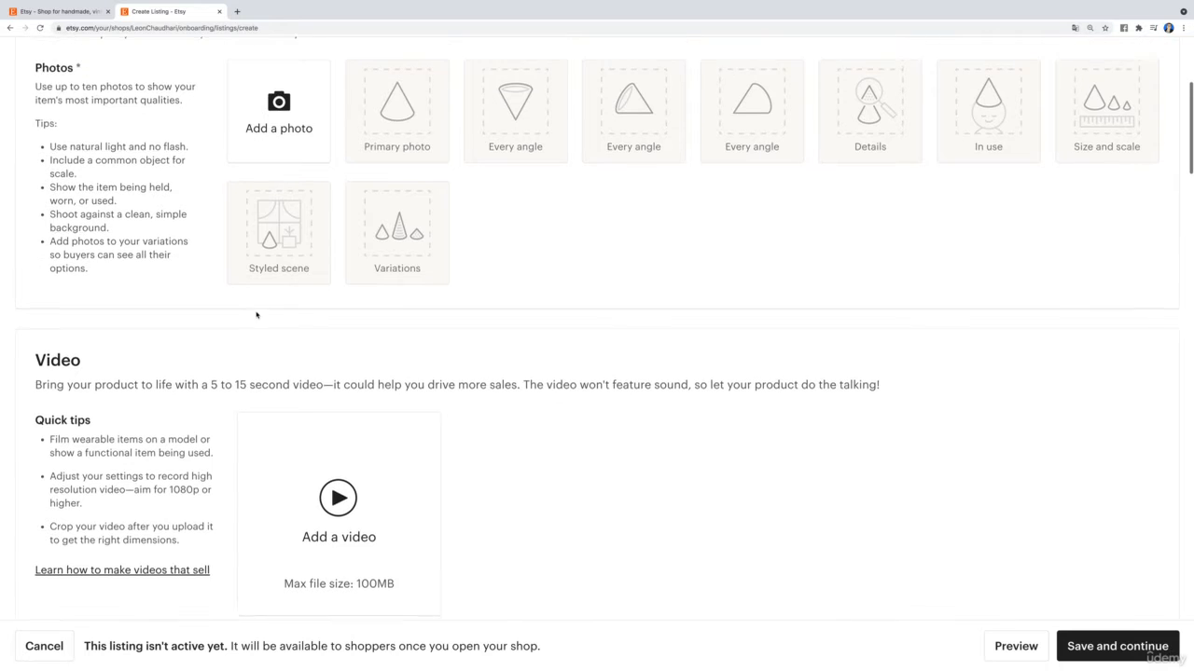
pyautogui.scroll(-1, 257, 314)
pyautogui.scroll(-4, 257, 315)
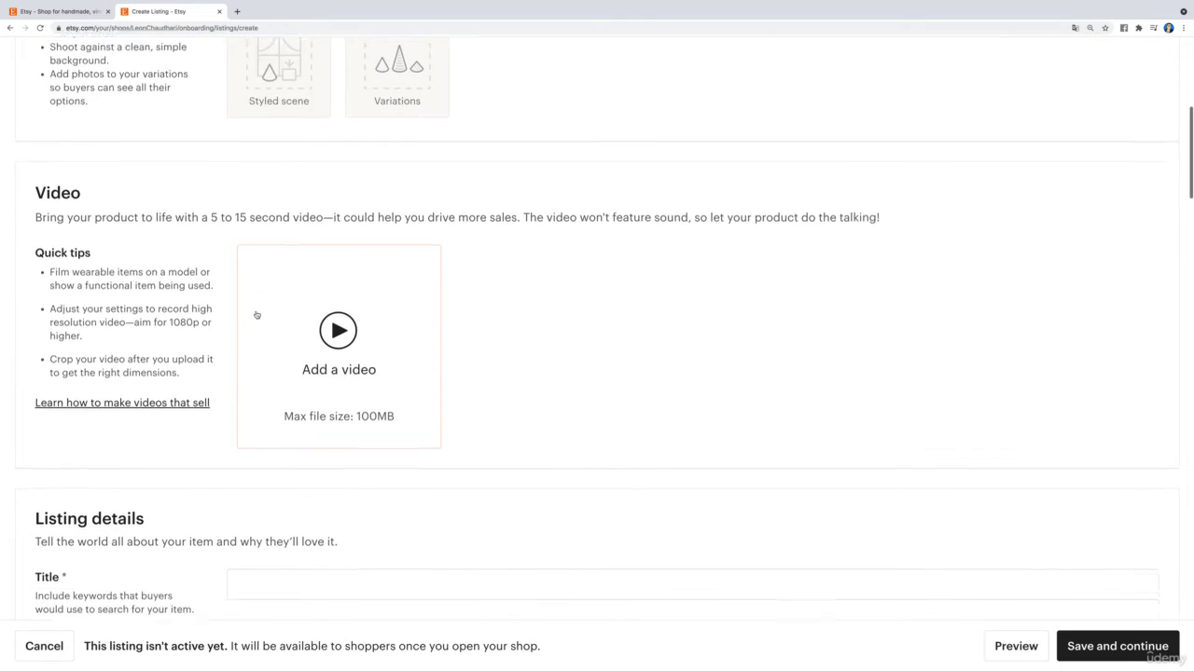
# Step: Enter the listing title "Diet Journal KDP Intrerior 6x9, bleed design, 120 pages for Amazon KDP"
pyautogui.scroll(-7, 247, 317)
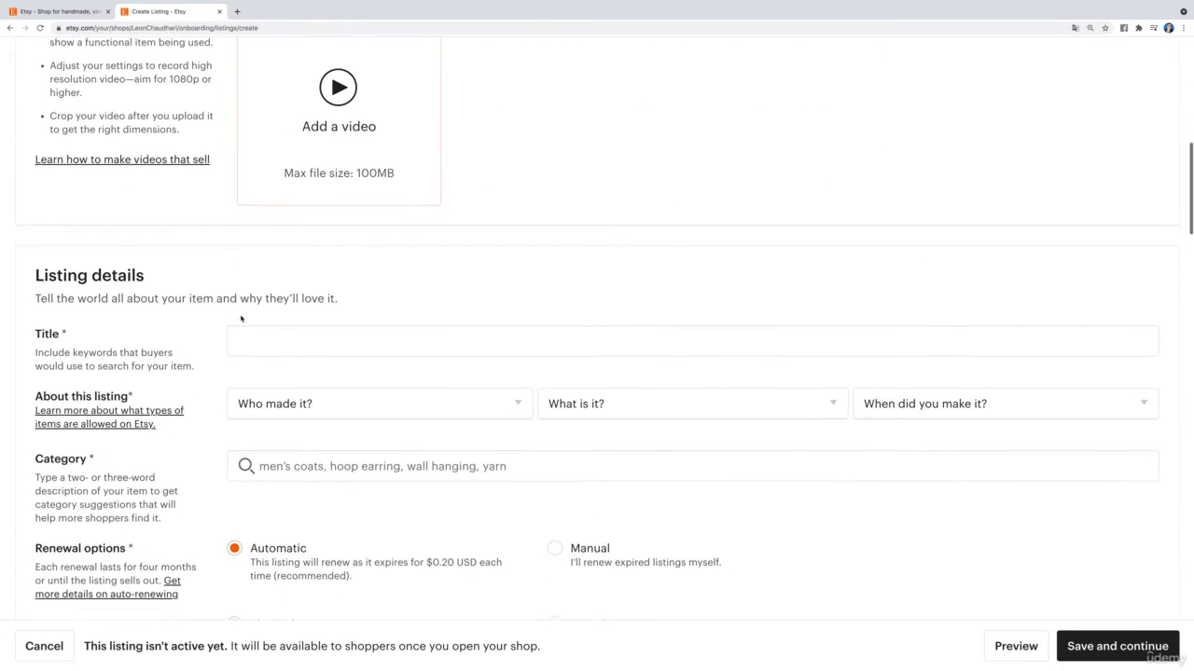
pyautogui.scroll(-1, 241, 319)
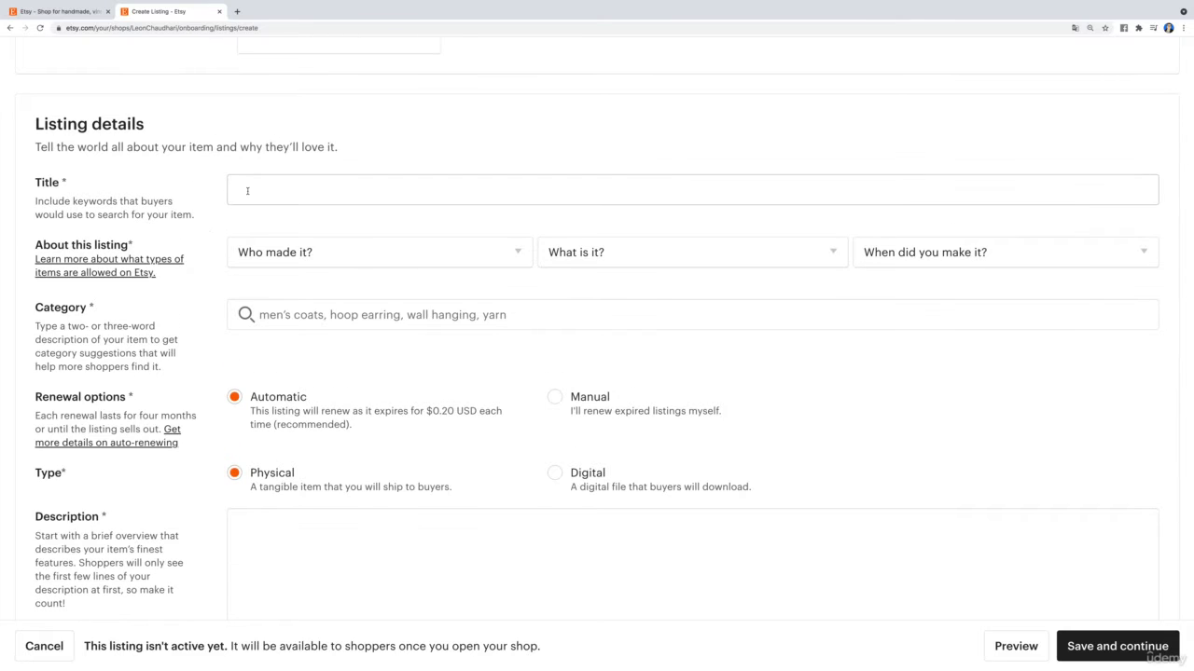
pyautogui.click(249, 200)
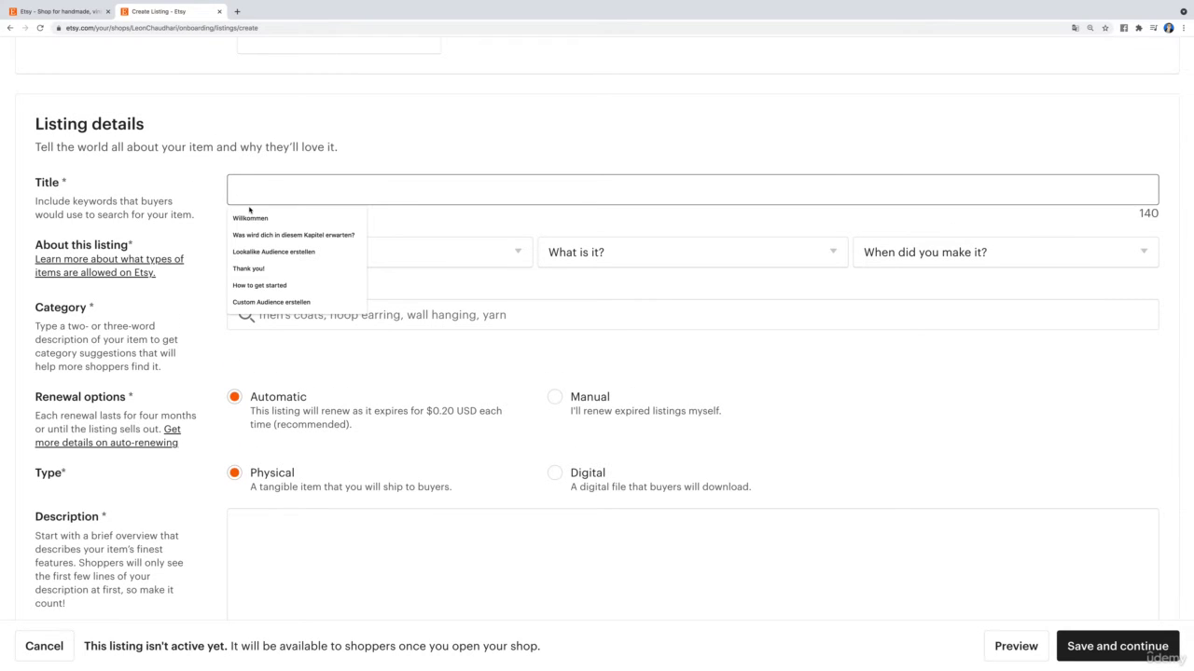
pyautogui.write('Diet J')
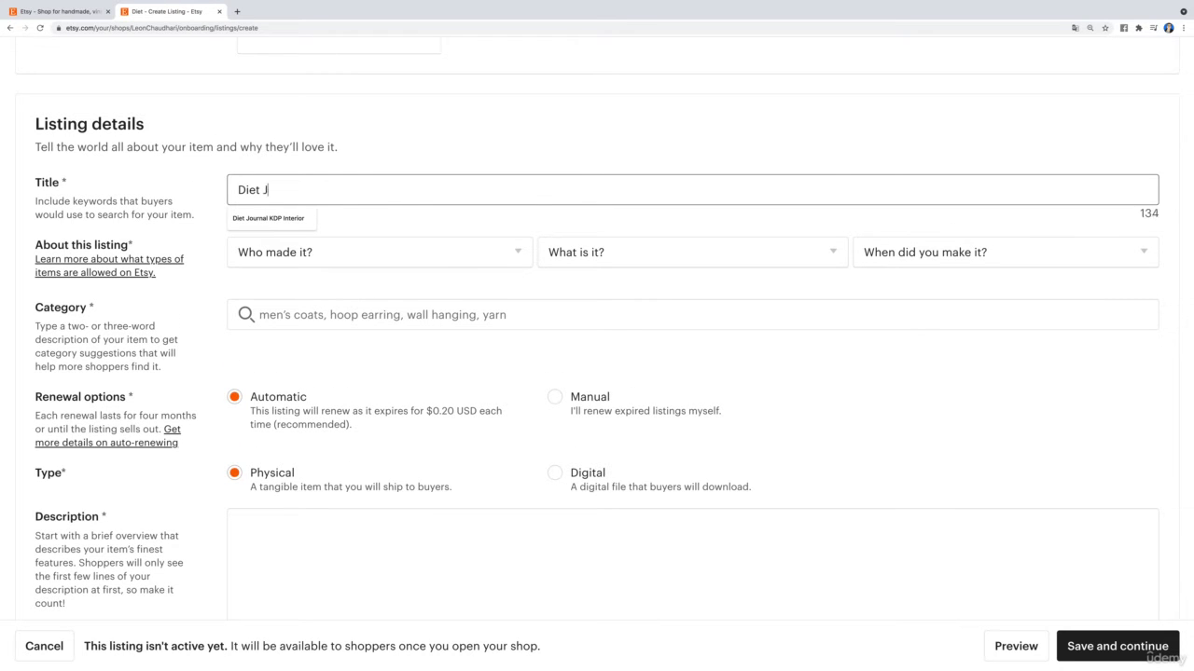
pyautogui.write('ournal KDP IN')
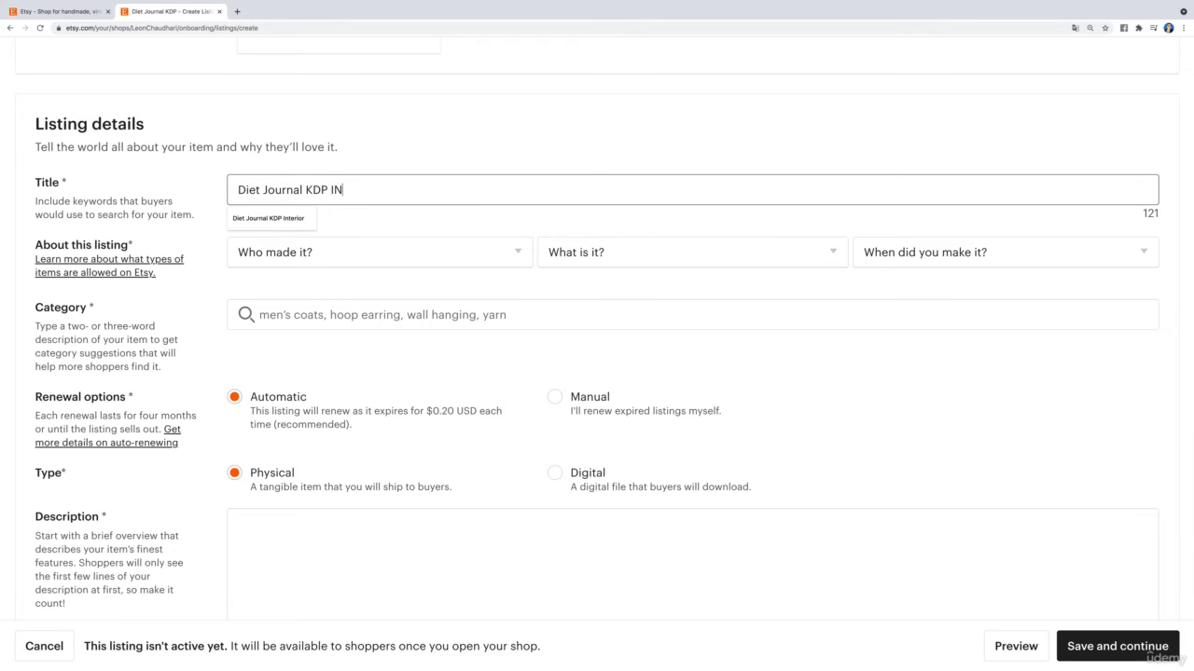
pyautogui.write('te')
pyautogui.press('BackSpace')
pyautogui.press('BackSpace')
pyautogui.press('BackSpace')
pyautogui.write('ntreriuo')
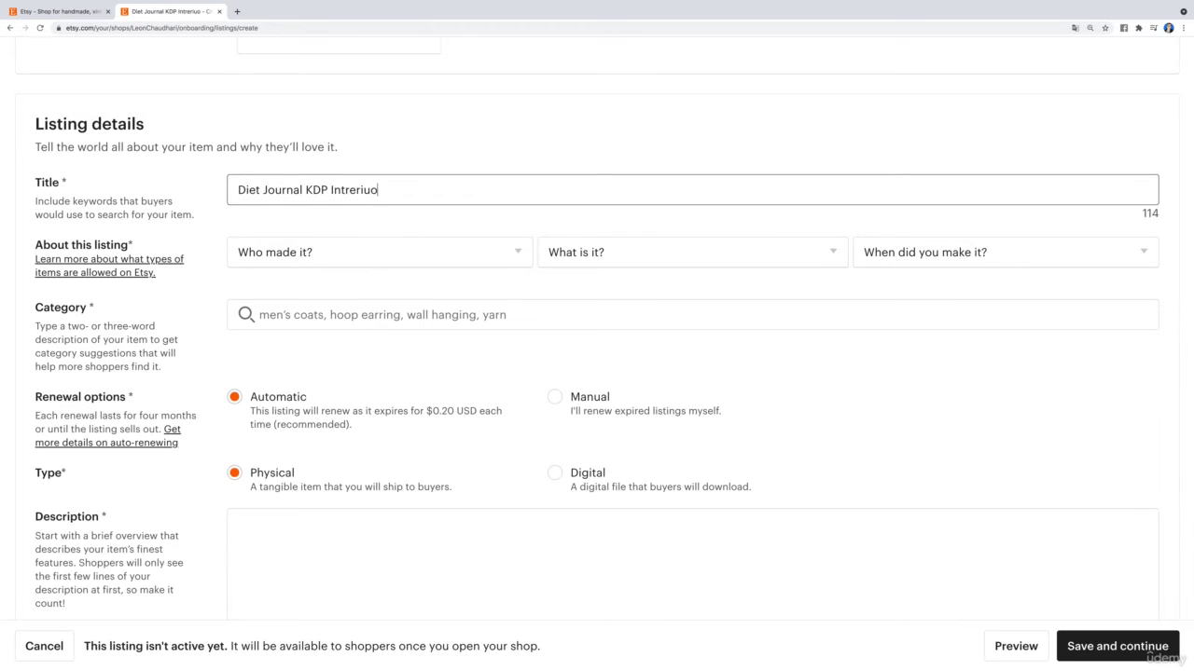
pyautogui.press('BackSpace')
pyautogui.press('BackSpace')
pyautogui.write('or ')
pyautogui.write('6x9, b')
pyautogui.write('leed')
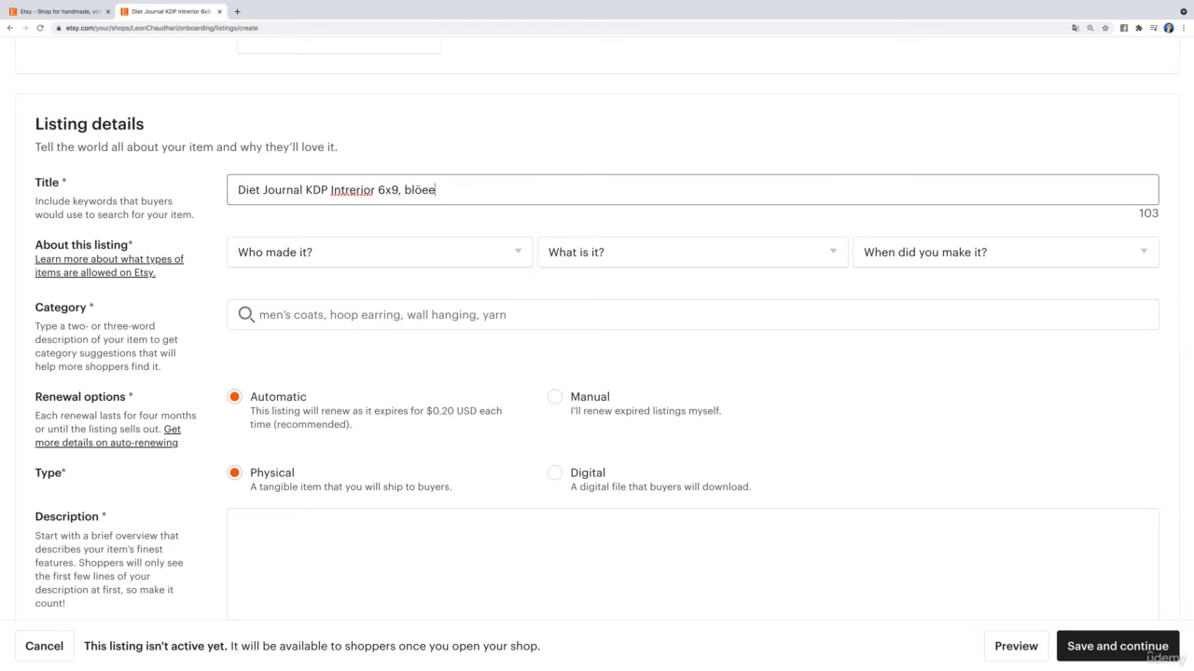
pyautogui.press('BackSpace')
pyautogui.press('BackSpace')
pyautogui.write('ed design, 120 pages f')
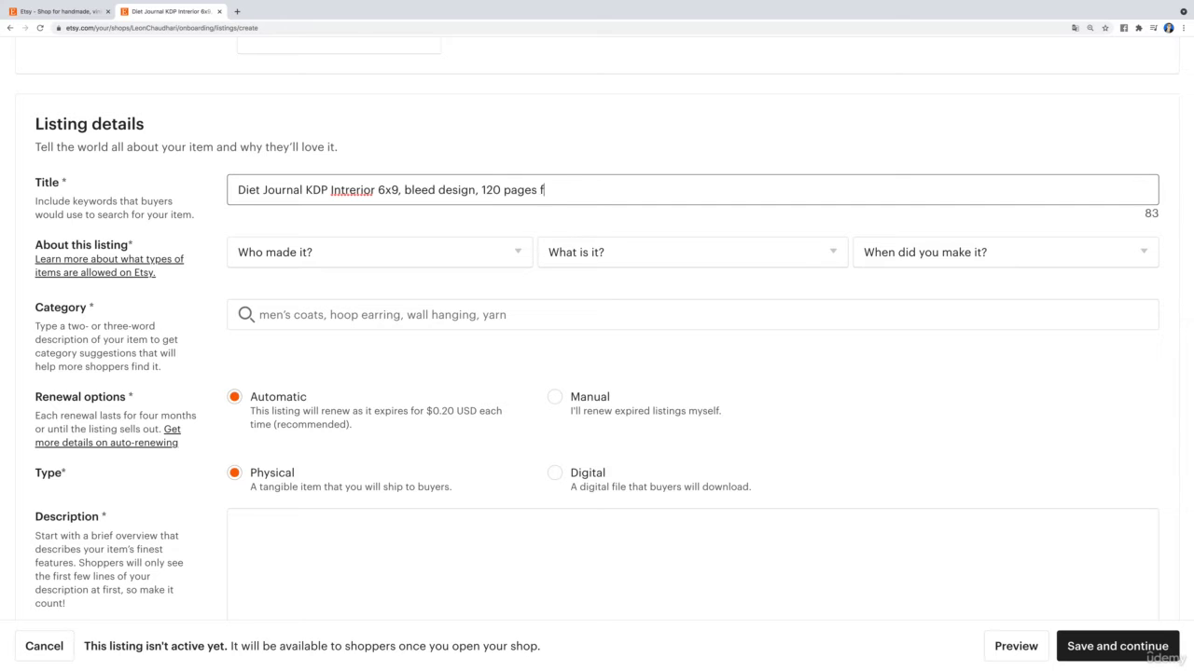
pyautogui.write('or Amazon KDP')
# Step: Describe the listing as made by "I did", being "A finished product" and made in 2020 - 2021
pyautogui.click(312, 252)
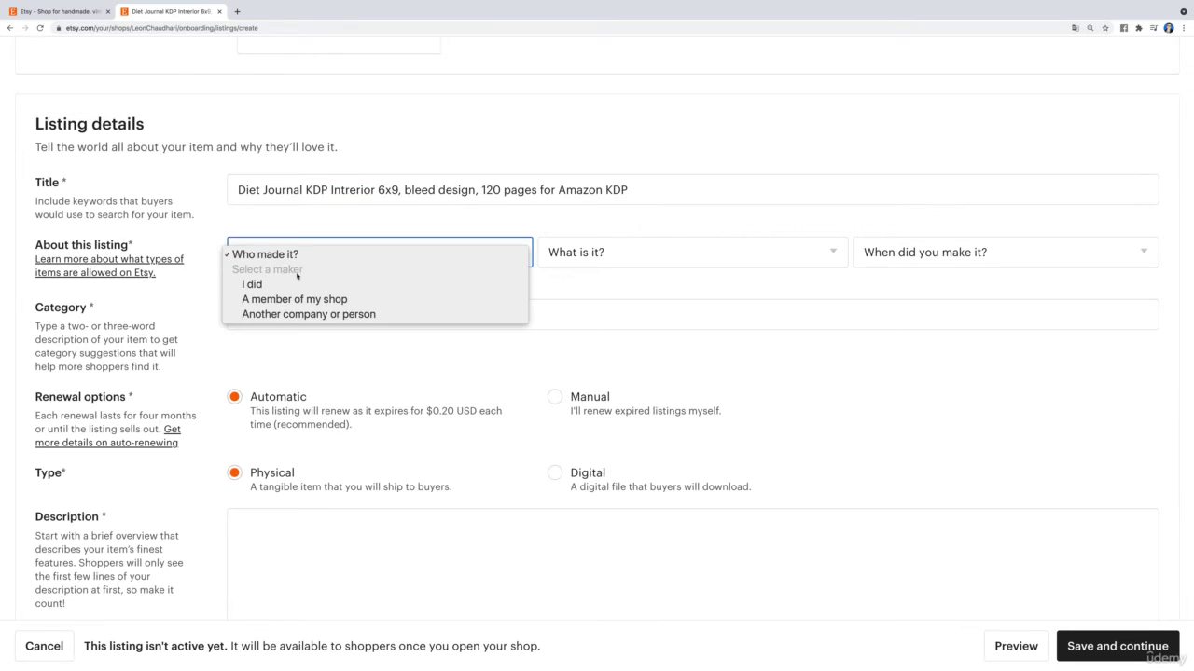
pyautogui.click(301, 282)
pyautogui.click(558, 247)
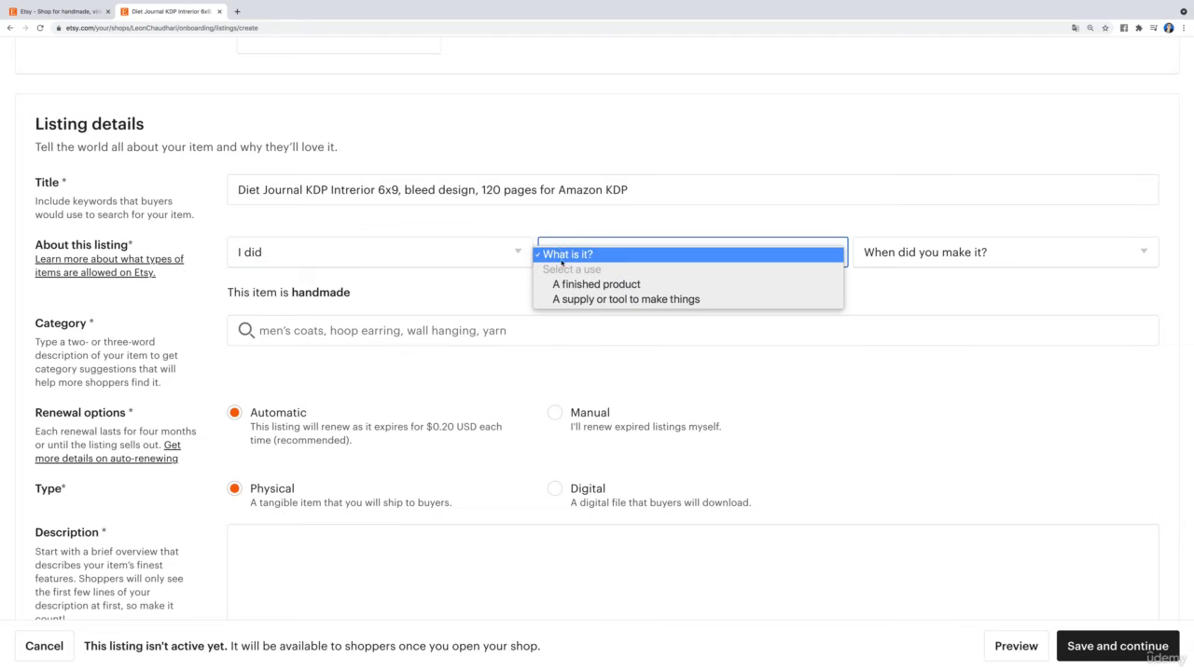
pyautogui.click(576, 285)
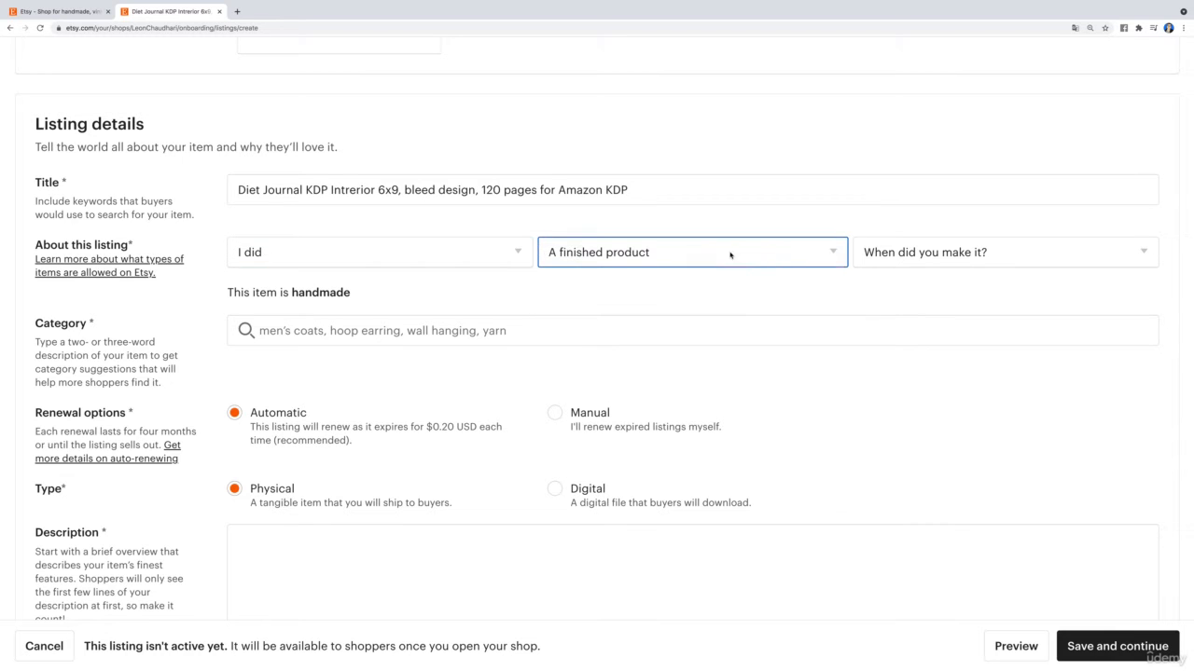
pyautogui.click(923, 253)
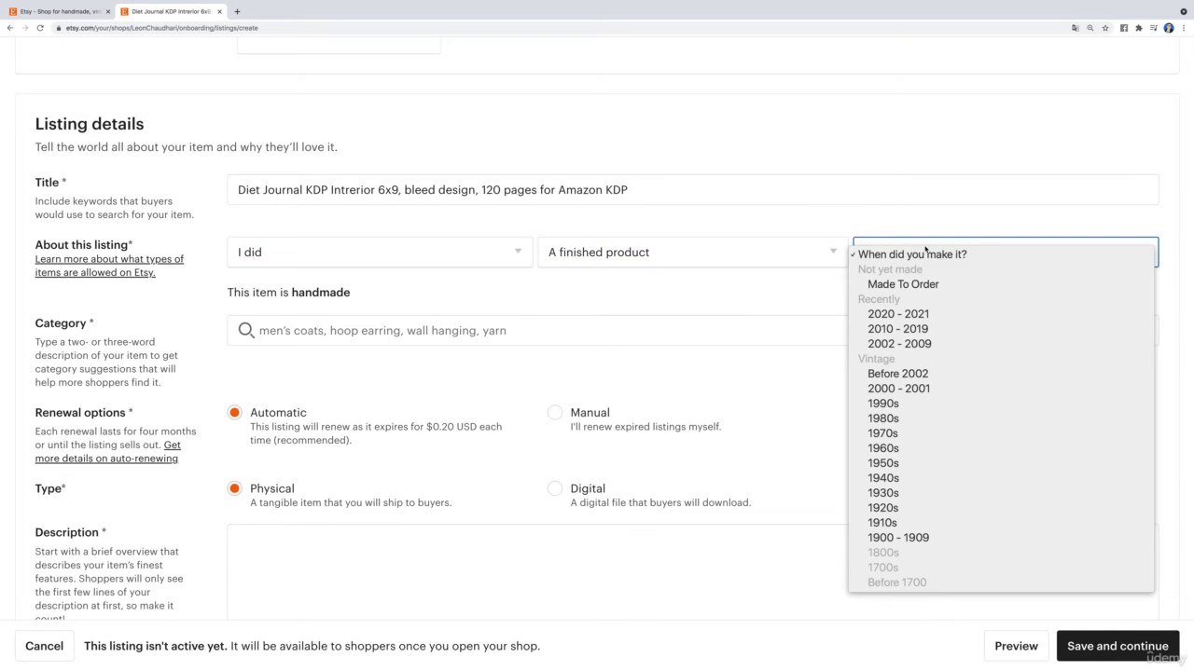
pyautogui.click(902, 317)
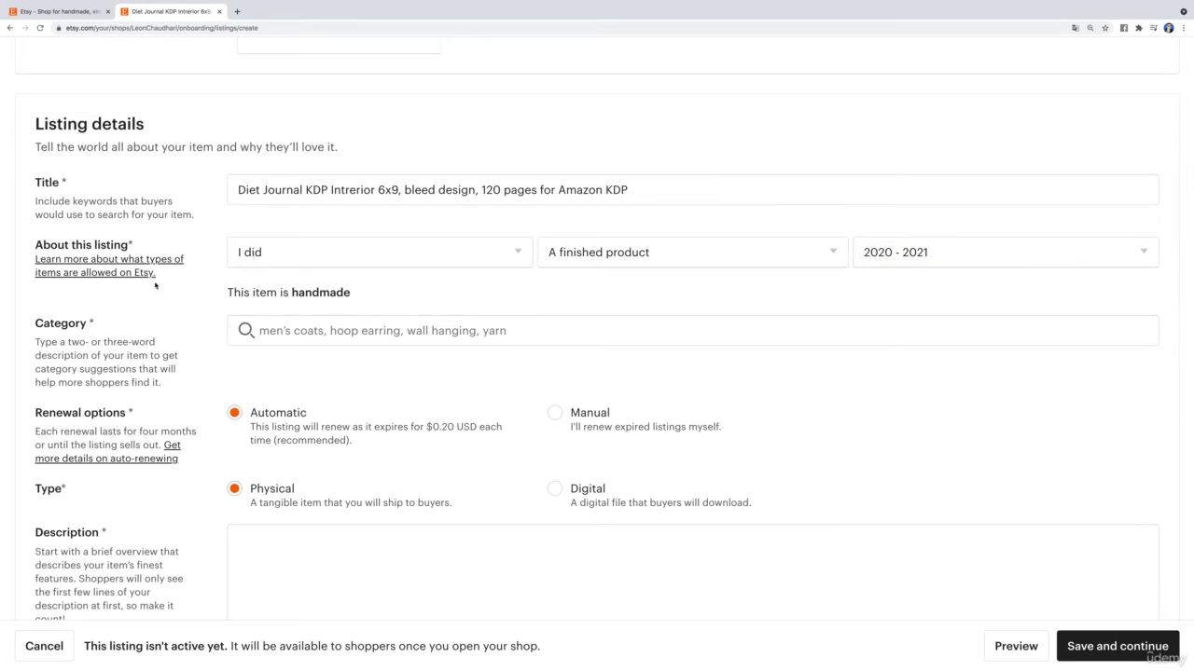
# Step: Search the categories for "kdp interior" and assign the listing to Journals & Notebooks
pyautogui.click(239, 334)
pyautogui.write('kdpo')
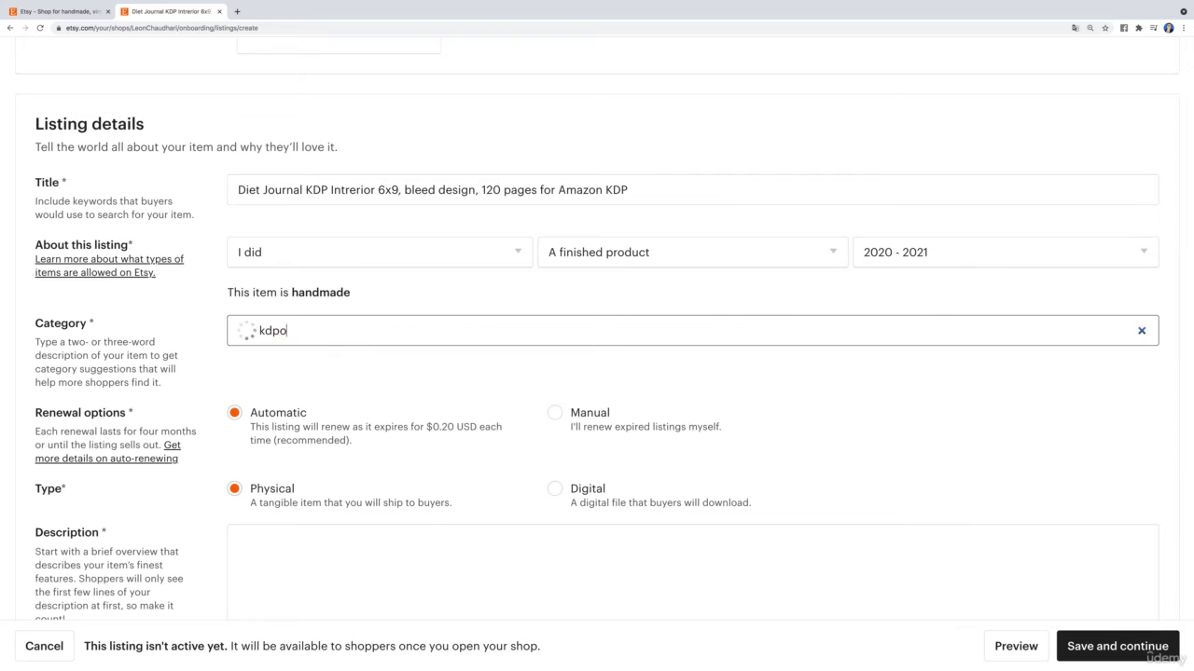
pyautogui.press('BackSpace')
pyautogui.write('inter')
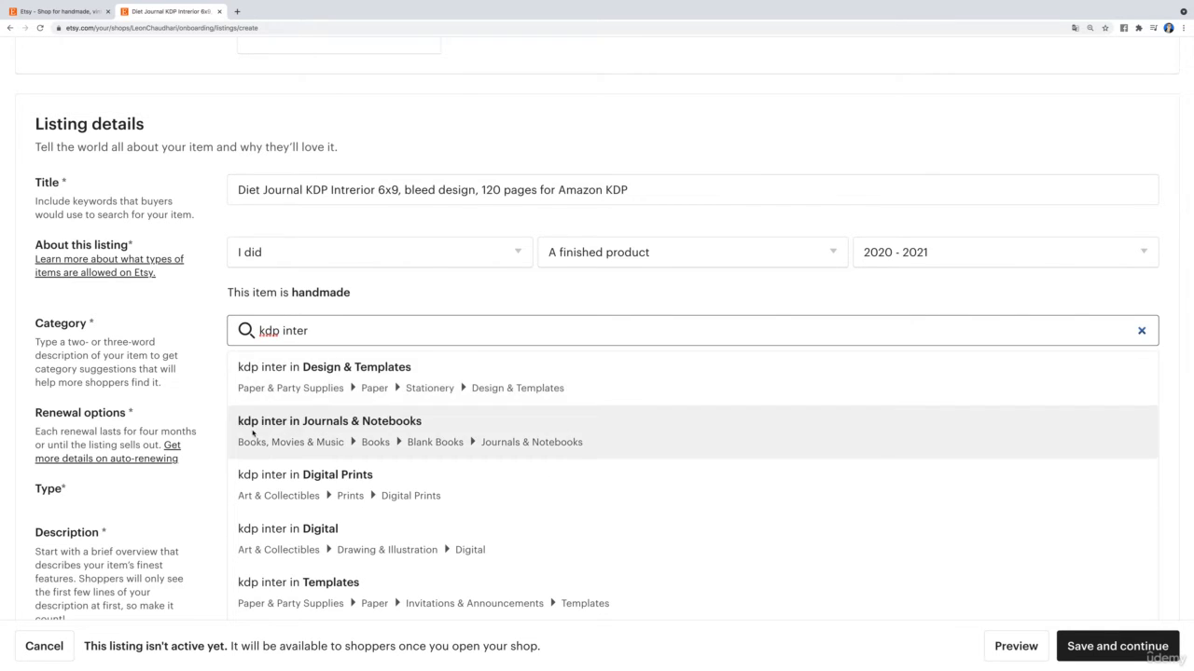
pyautogui.write('io')
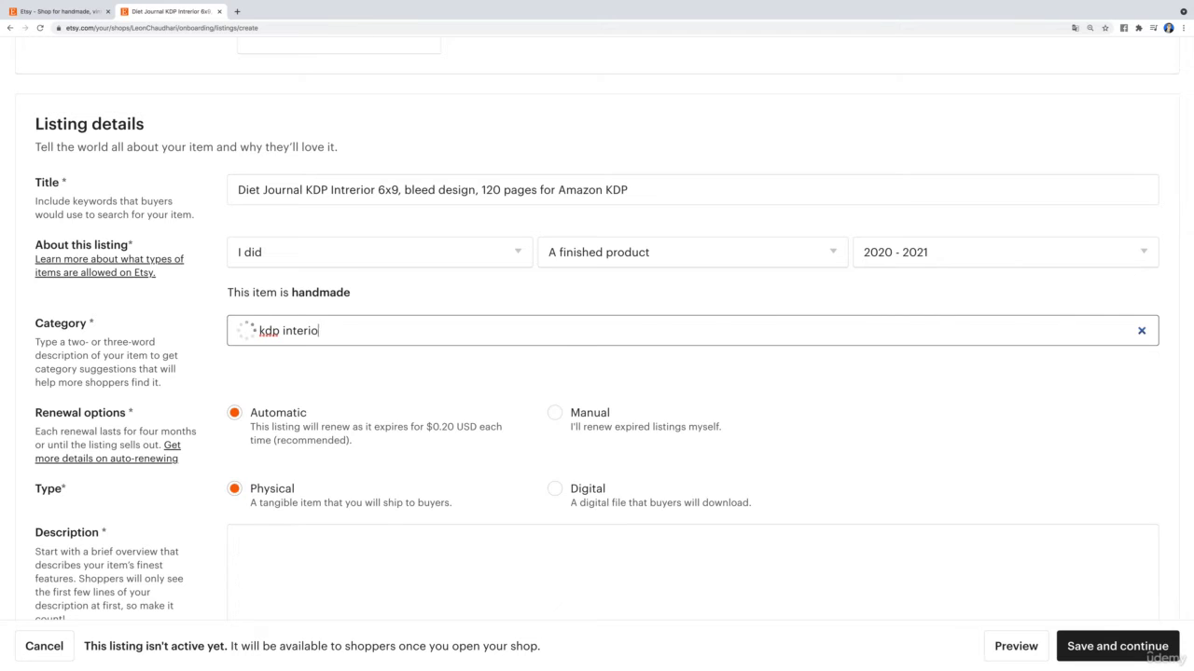
pyautogui.write('r')
pyautogui.scroll(-1, 346, 425)
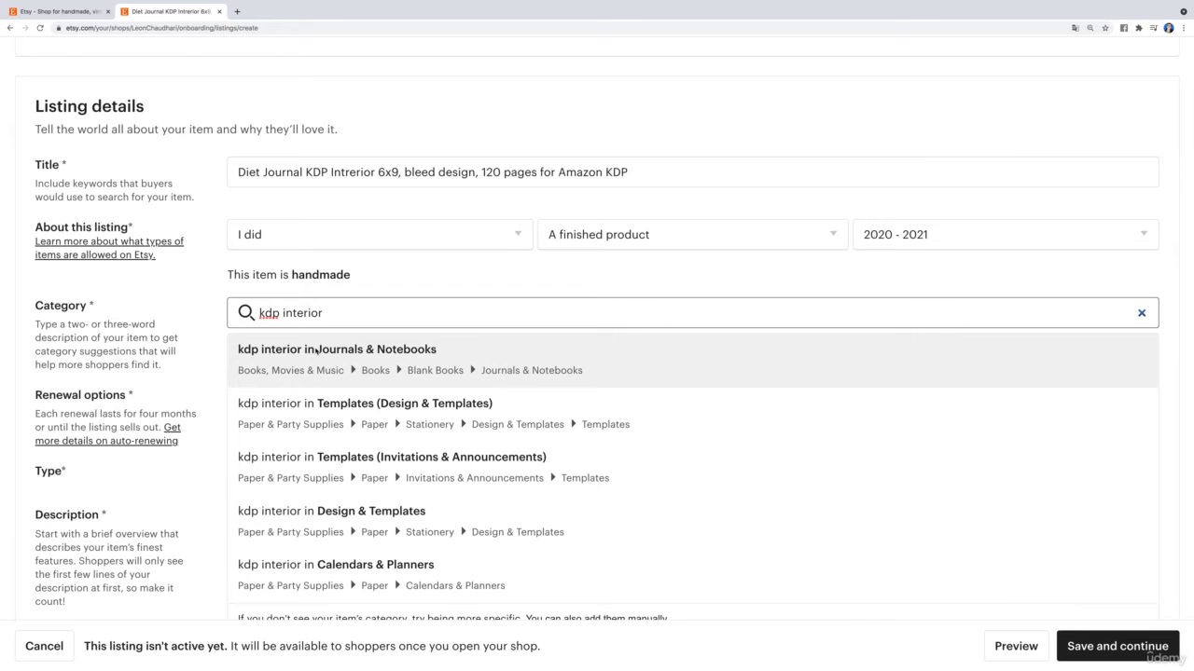
pyautogui.click(317, 351)
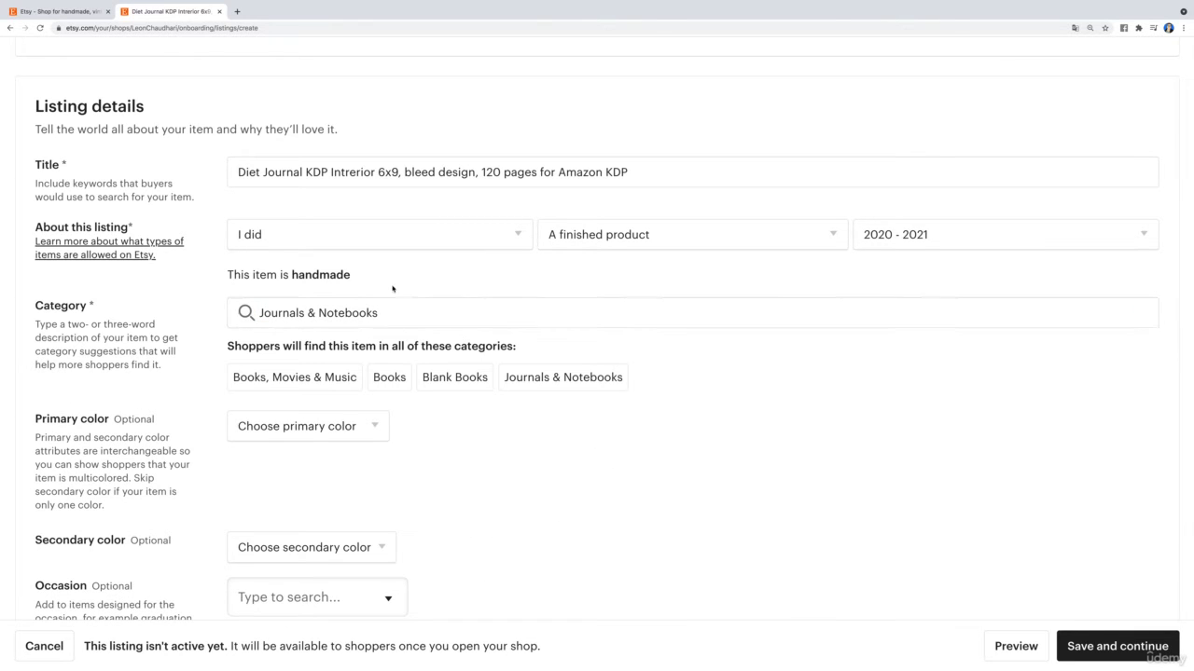
# Step: Set the listing's primary color to White and its secondary color to Black
pyautogui.scroll(-3, 382, 299)
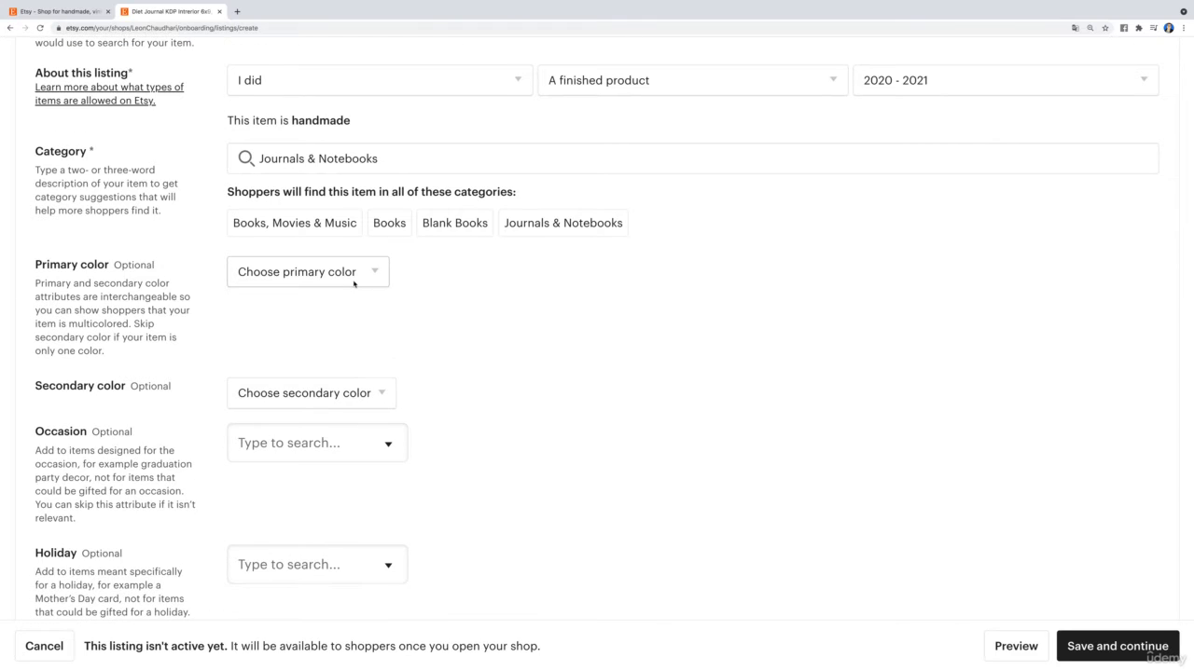
pyautogui.click(347, 283)
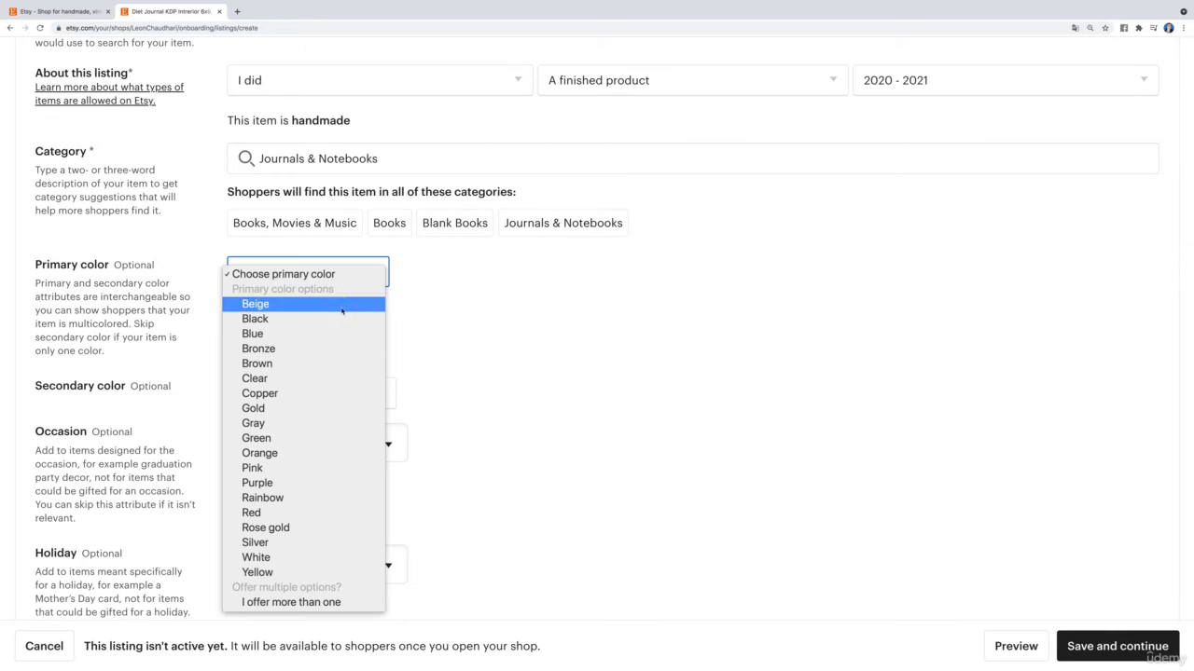
pyautogui.click(301, 557)
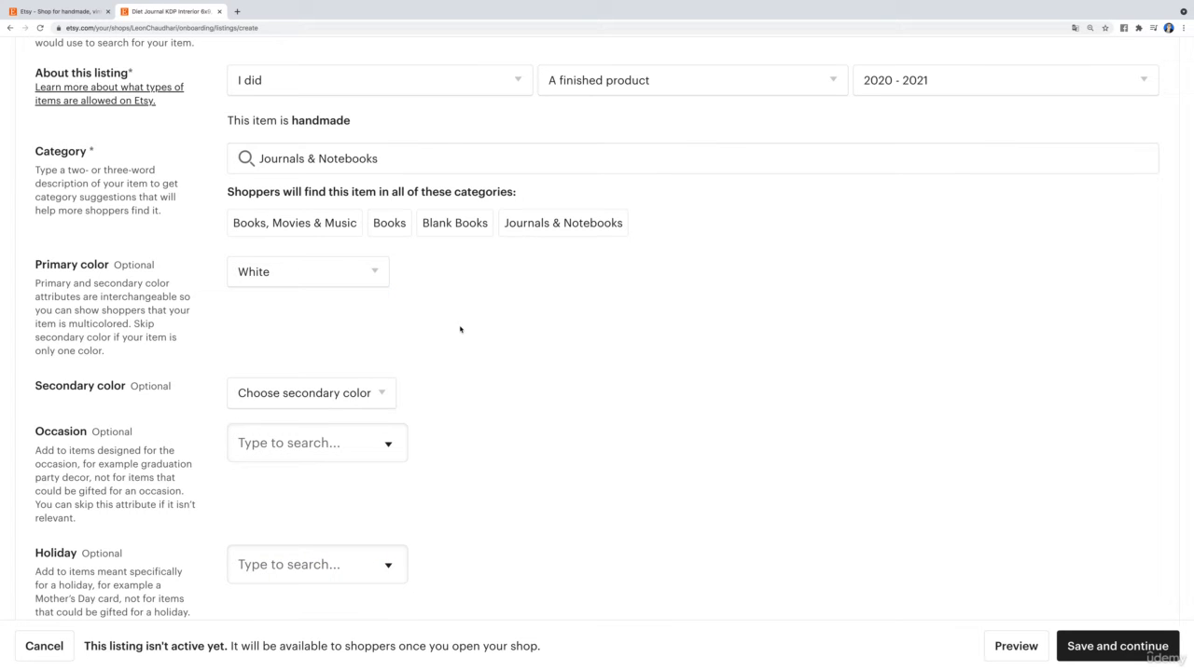
pyautogui.click(376, 391)
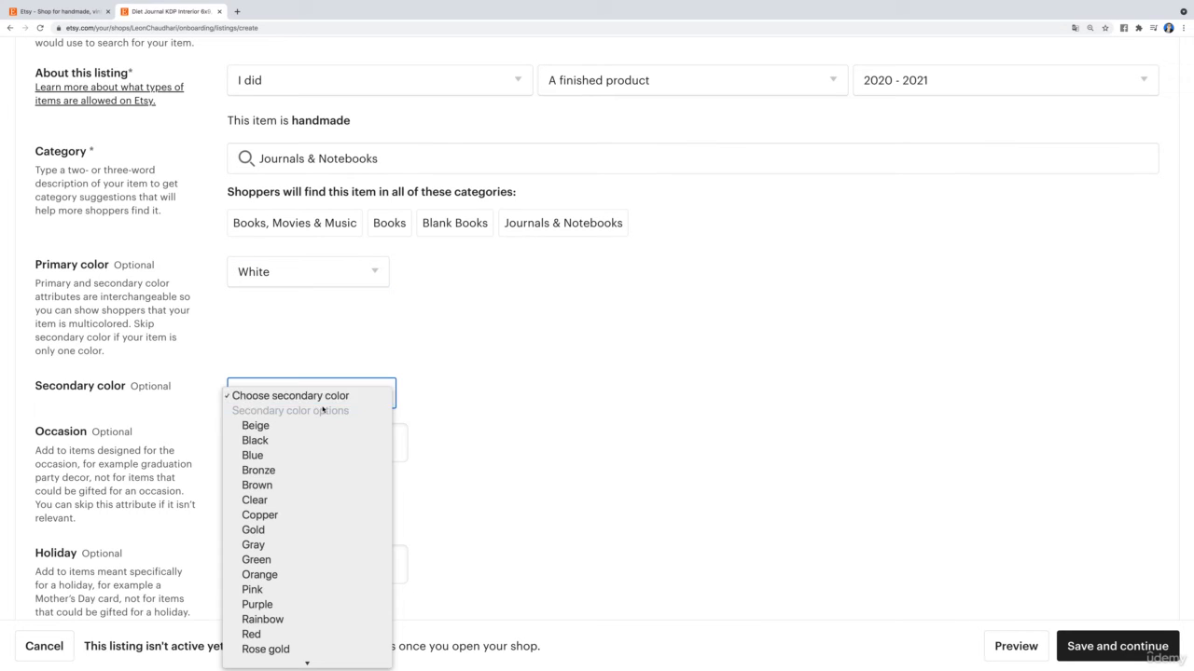
pyautogui.click(288, 440)
# Step: Look through the Occasion and Holiday options of the listing without choosing any
pyautogui.scroll(-3, 405, 376)
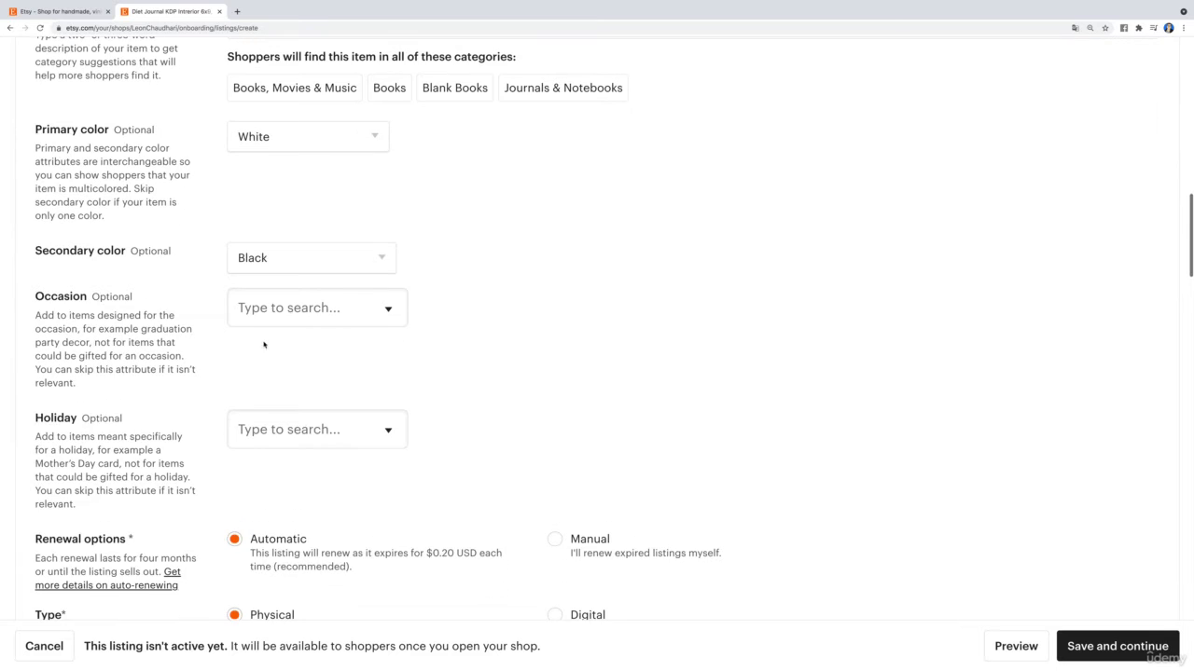
pyautogui.click(296, 307)
pyautogui.click(461, 369)
pyautogui.click(299, 308)
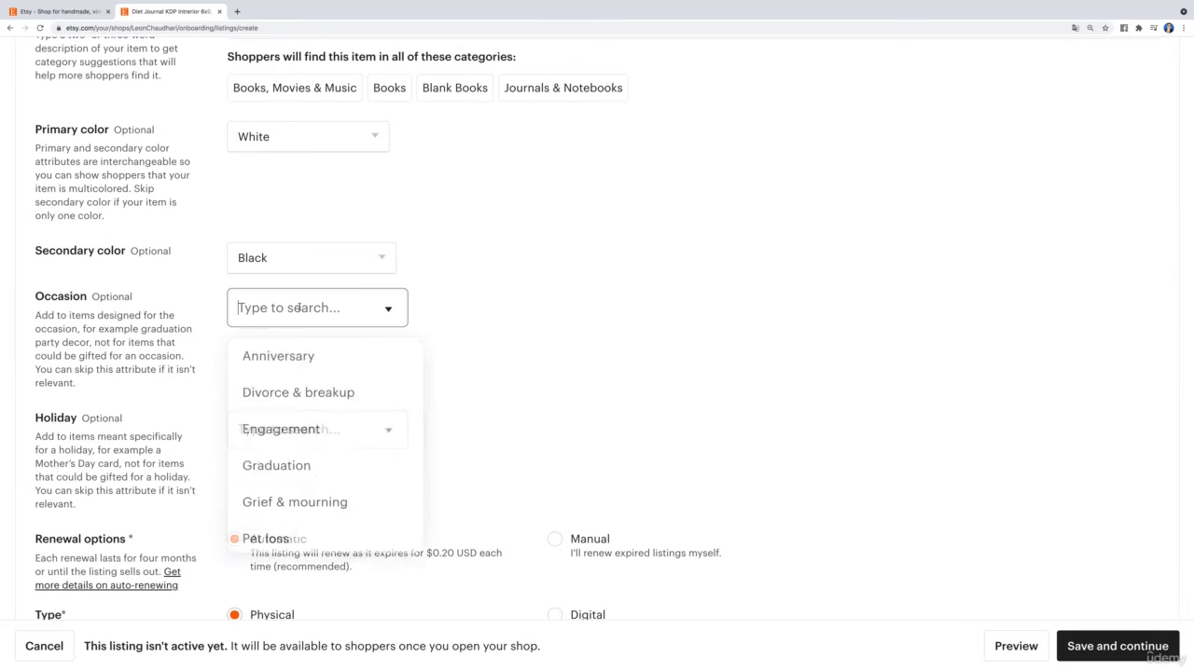
pyautogui.scroll(-2, 288, 473)
pyautogui.click(435, 386)
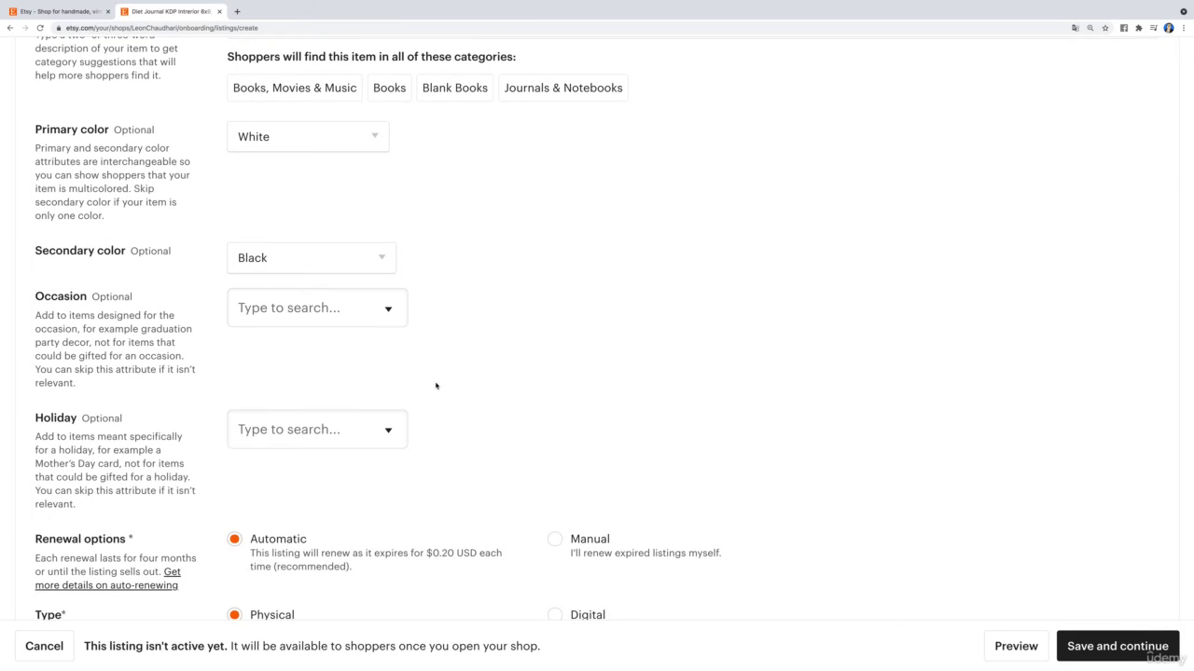
pyautogui.scroll(-4, 435, 385)
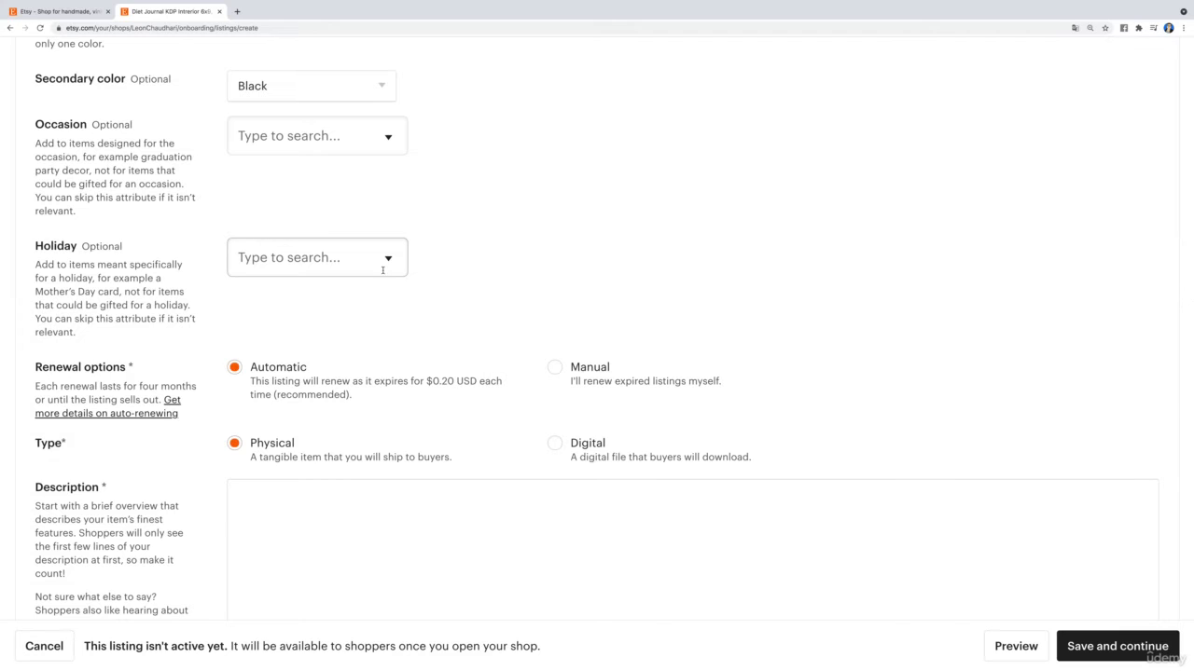
pyautogui.click(357, 264)
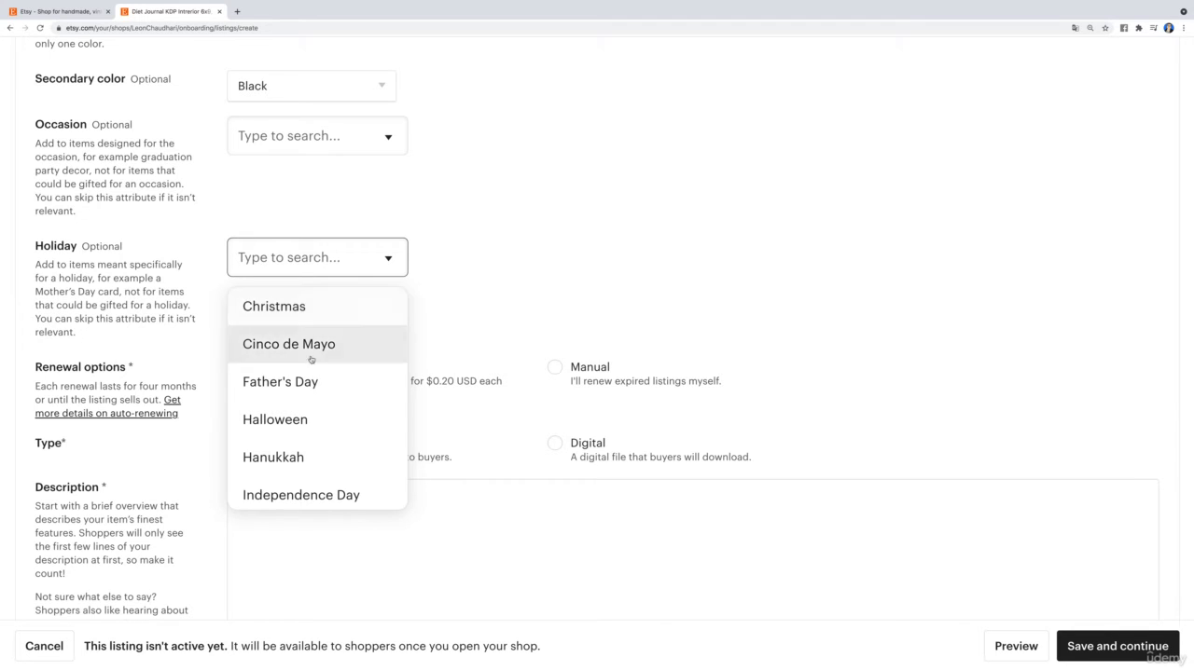
pyautogui.click(505, 243)
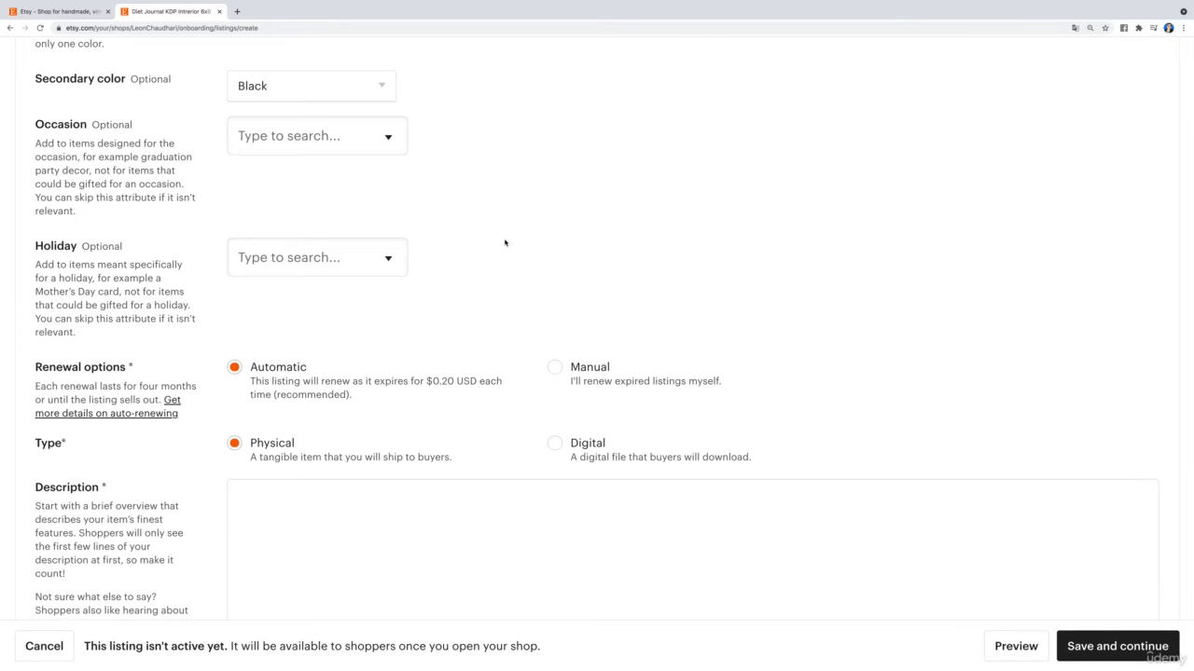
pyautogui.click(370, 258)
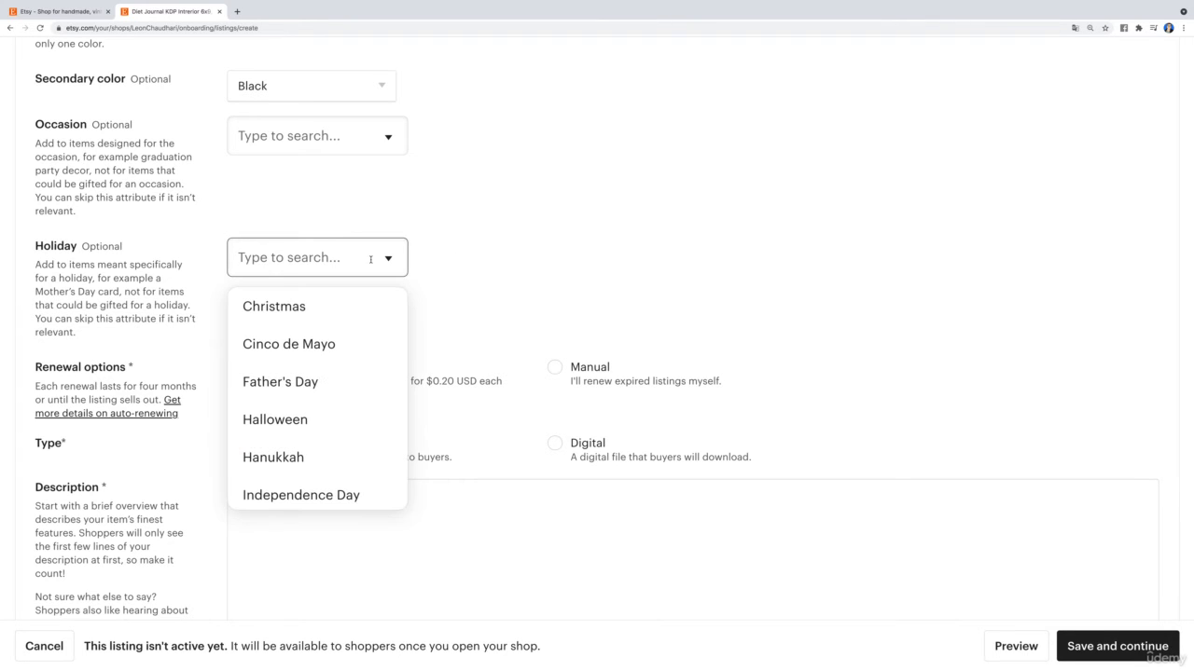
pyautogui.click(546, 299)
# Step: Set the listing's type to Digital
pyautogui.scroll(-3, 437, 322)
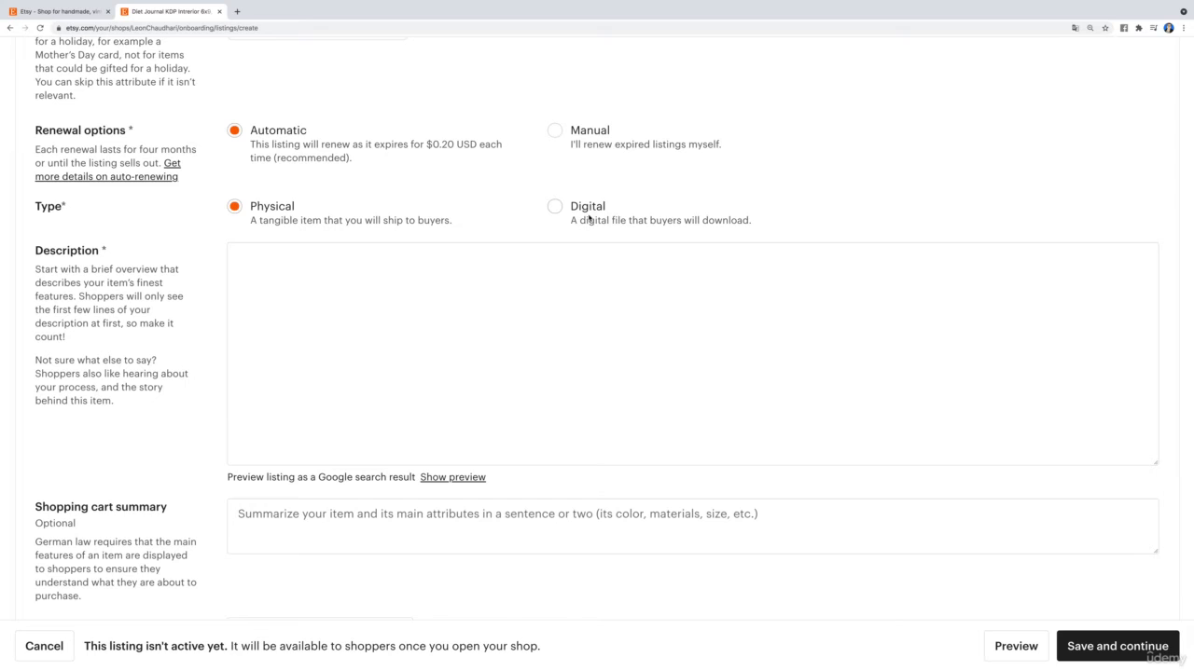
pyautogui.click(555, 207)
pyautogui.click(396, 290)
pyautogui.scroll(-2, 388, 290)
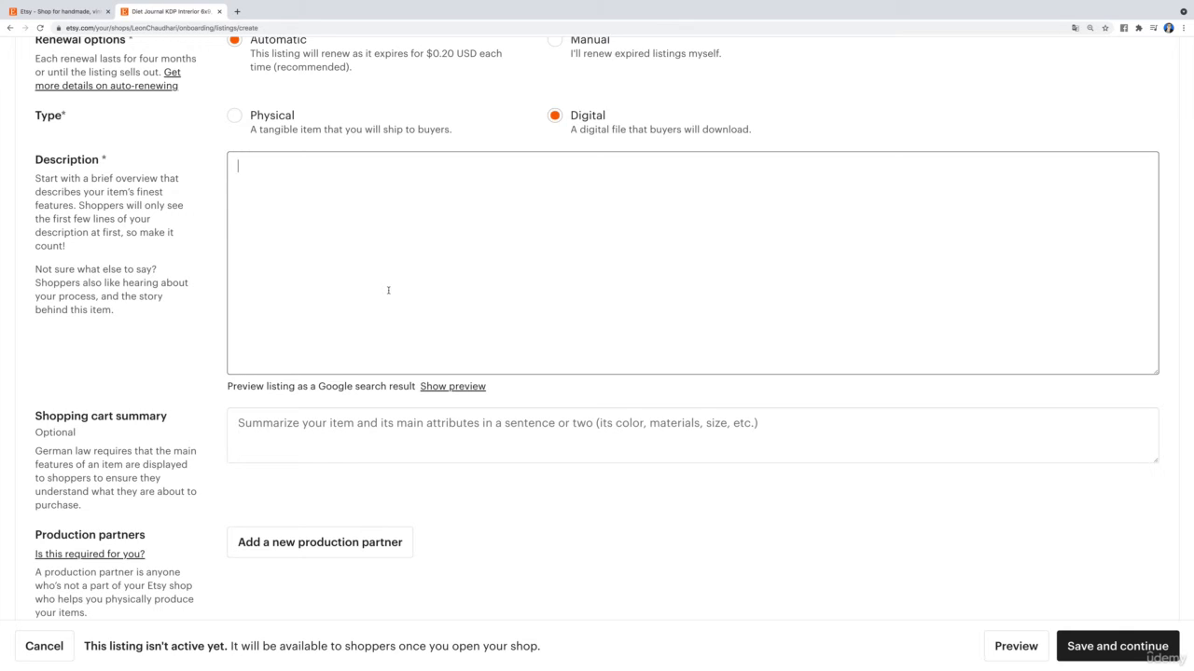
# Step: Enter the shopping cart summary "KDP interior, 6x9, bleed design, 120 pages, ready to upload, file formats: .eps, .ai, .pptx, .png"
pyautogui.scroll(-3, 388, 290)
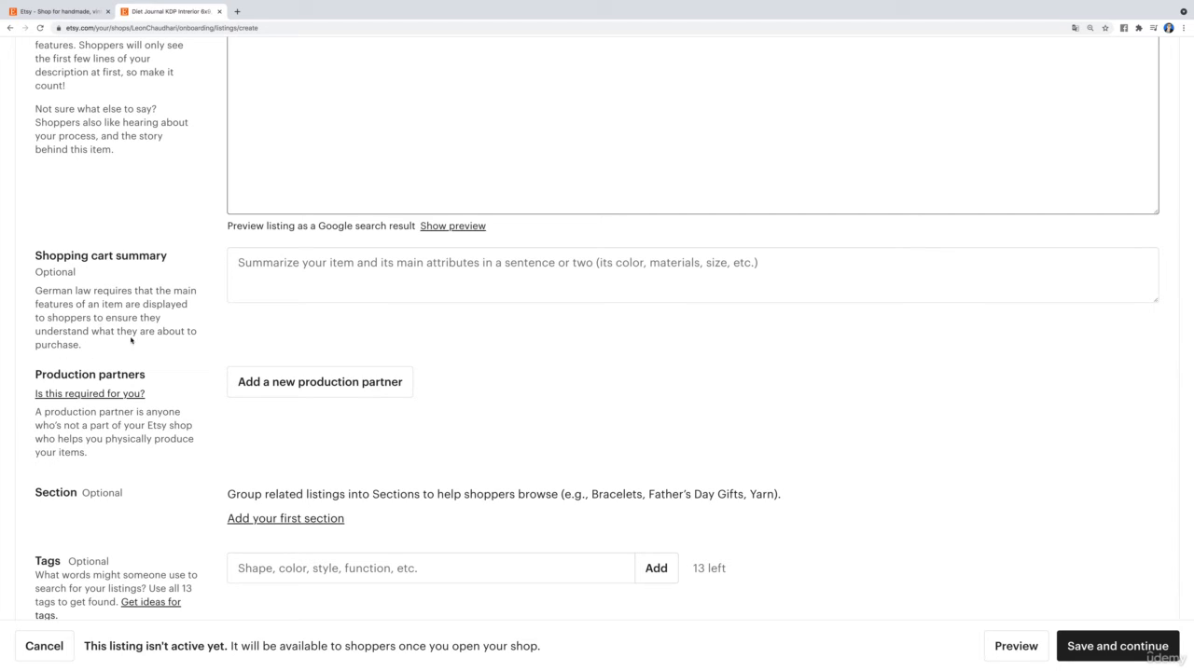
pyautogui.click(274, 271)
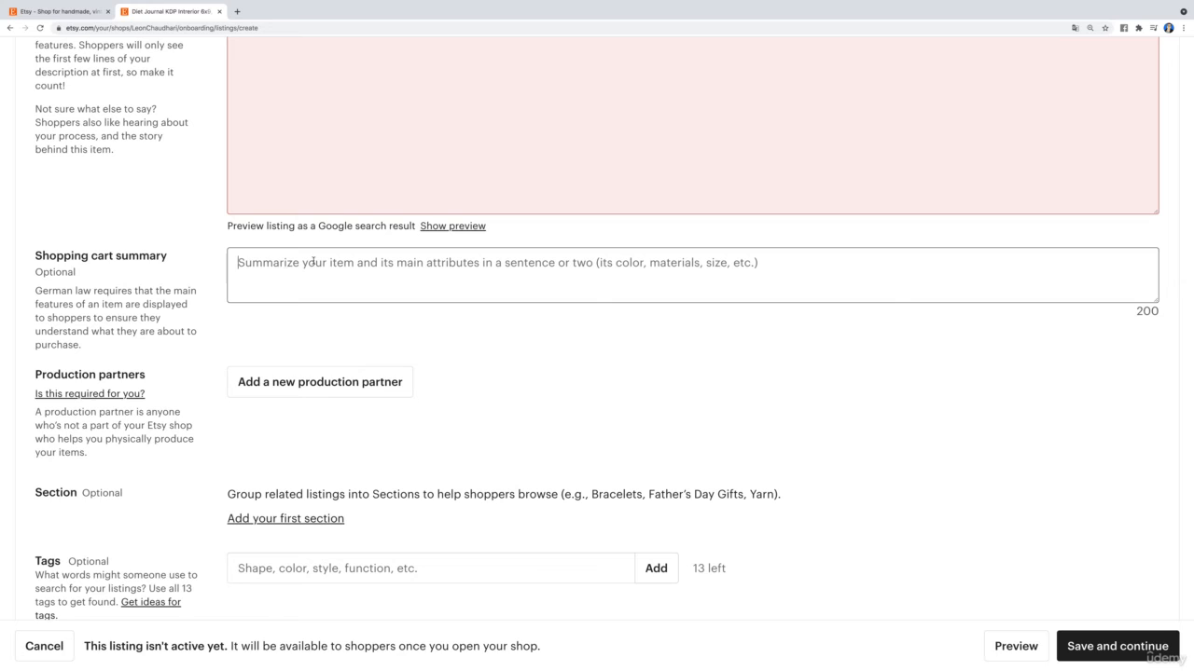
pyautogui.write('KDP interior,')
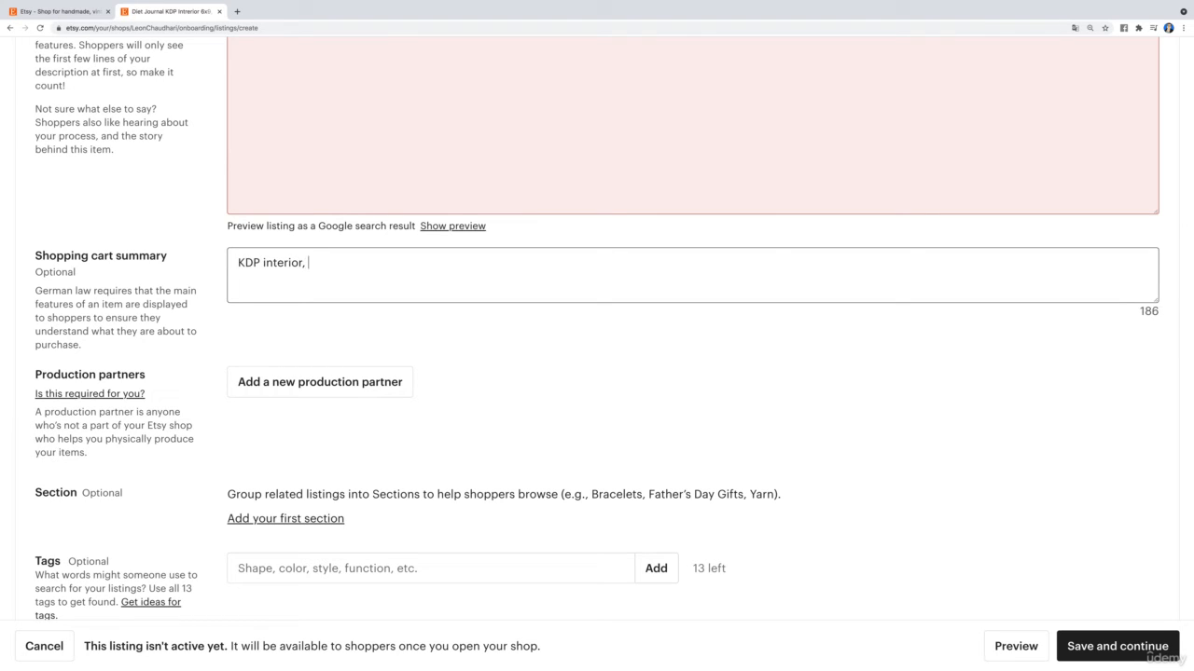
pyautogui.write(' 6x9, bleed desighn')
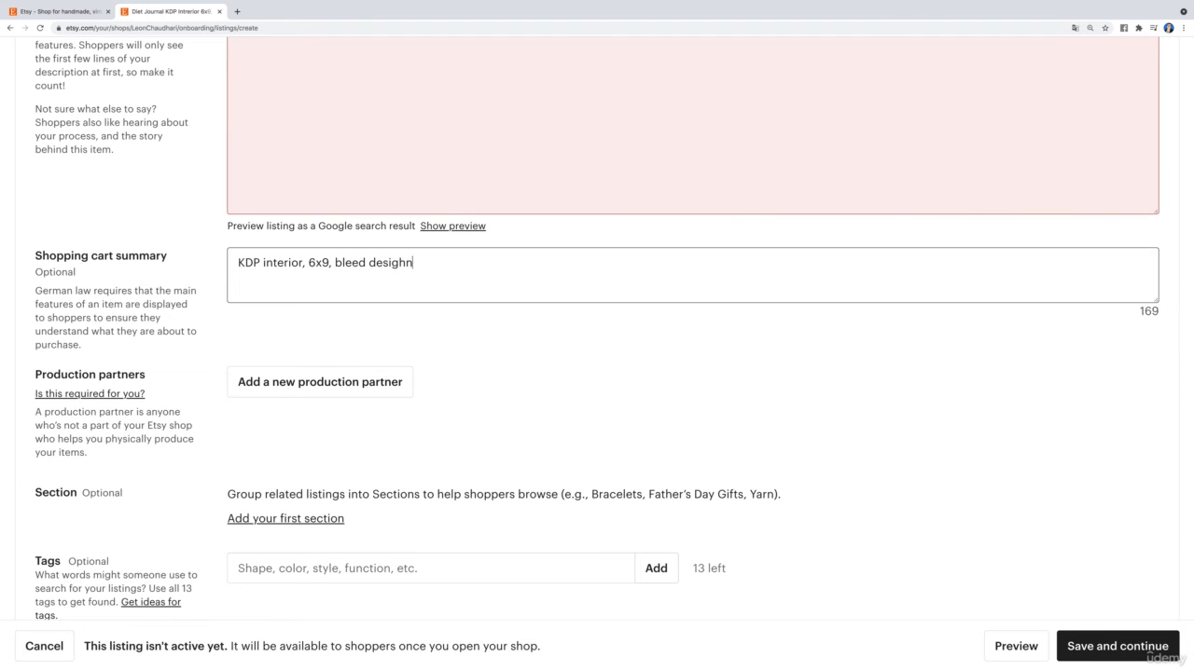
pyautogui.press('BackSpace')
pyautogui.press('BackSpace')
pyautogui.write('n,')
pyautogui.write('120 pages, rw')
pyautogui.press('BackSpace')
pyautogui.write('eady to u')
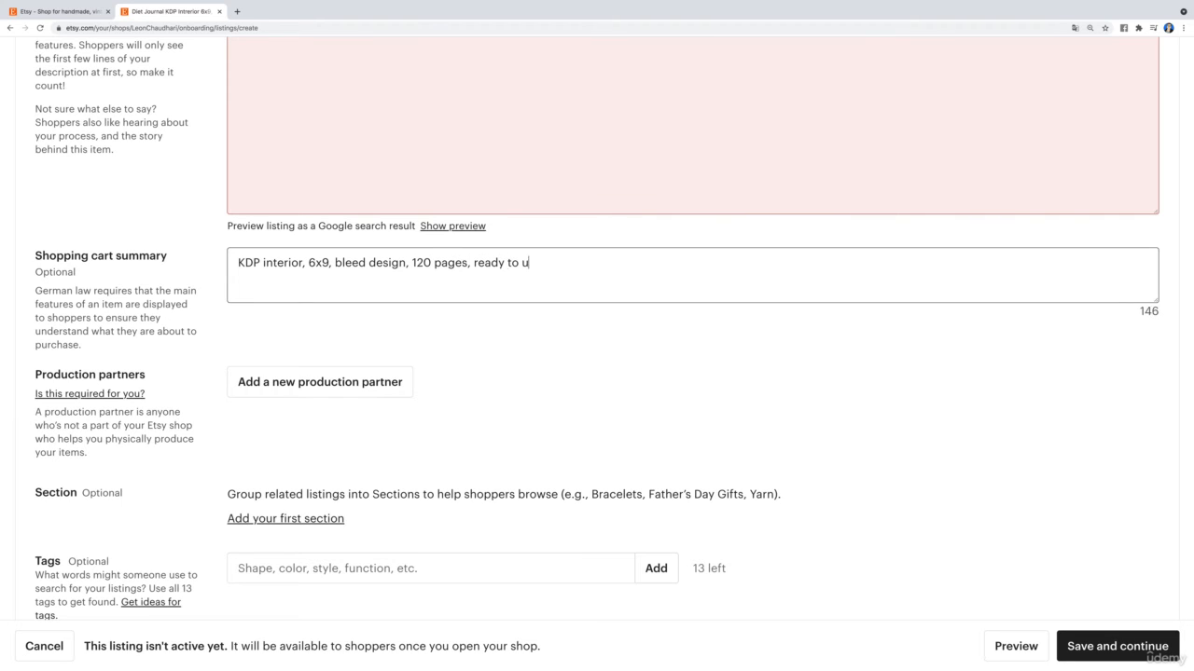
pyautogui.write('pload, file formats: .es')
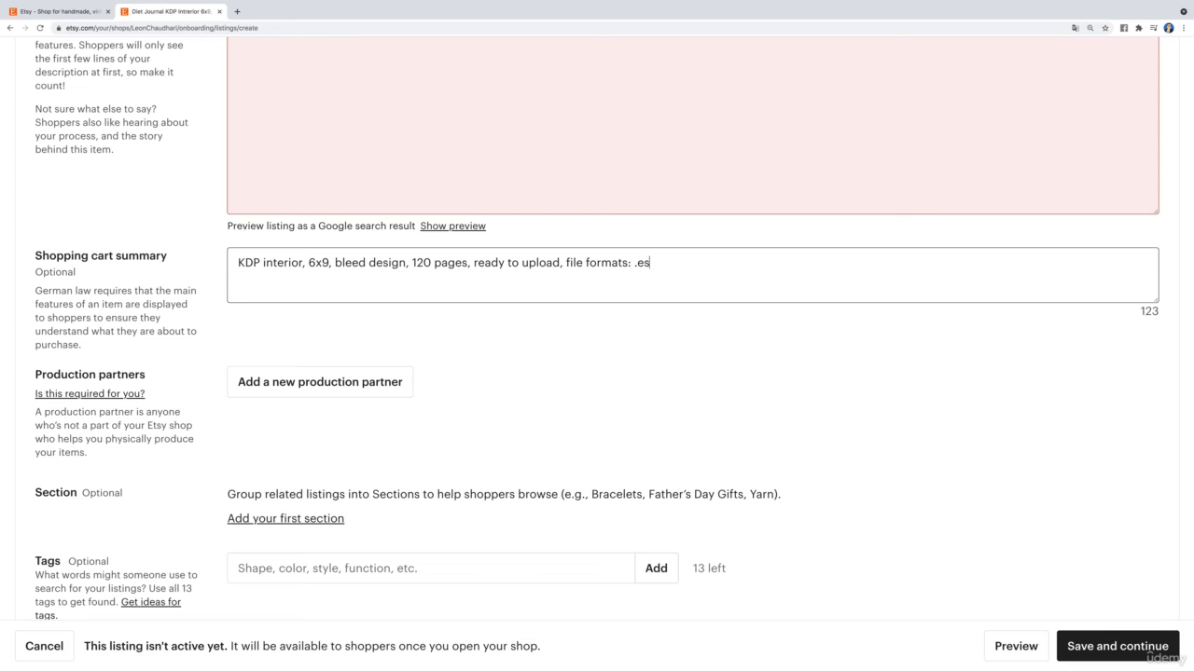
pyautogui.press('BackSpace')
pyautogui.write('ps, a')
pyautogui.press('BackSpace')
pyautogui.write('.ai, .pptx, .png')
pyautogui.click(415, 357)
# Step: Start a new shop section titled "KDP interior" and dismiss it without saving
pyautogui.scroll(-3, 396, 299)
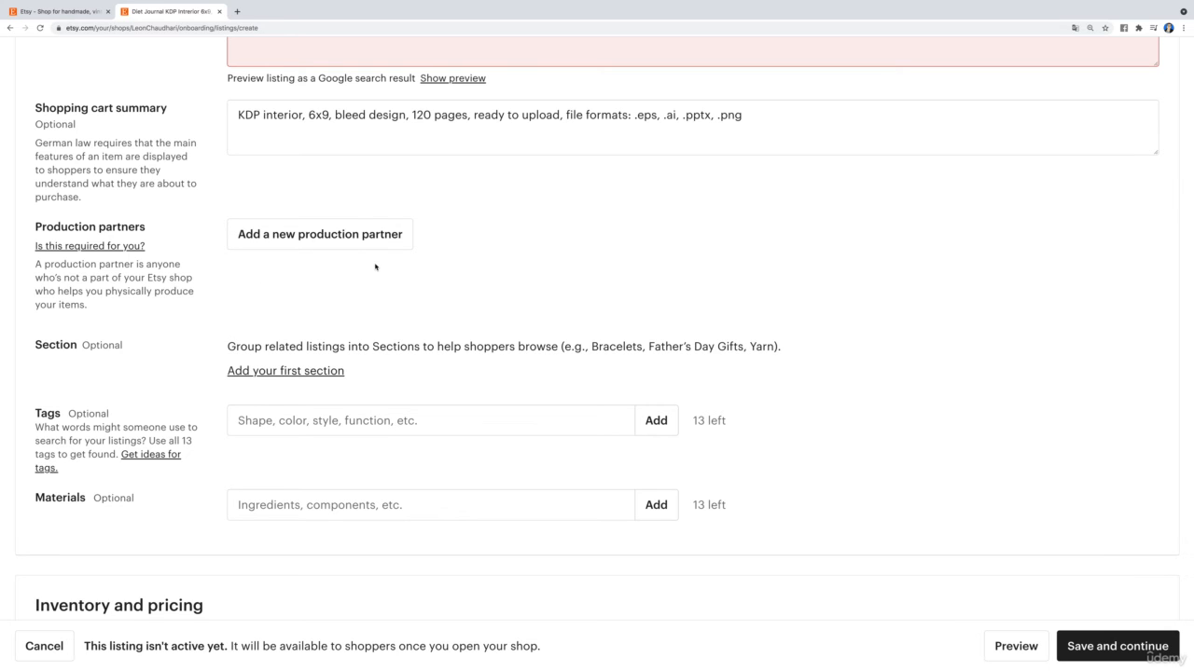
pyautogui.scroll(-4, 376, 266)
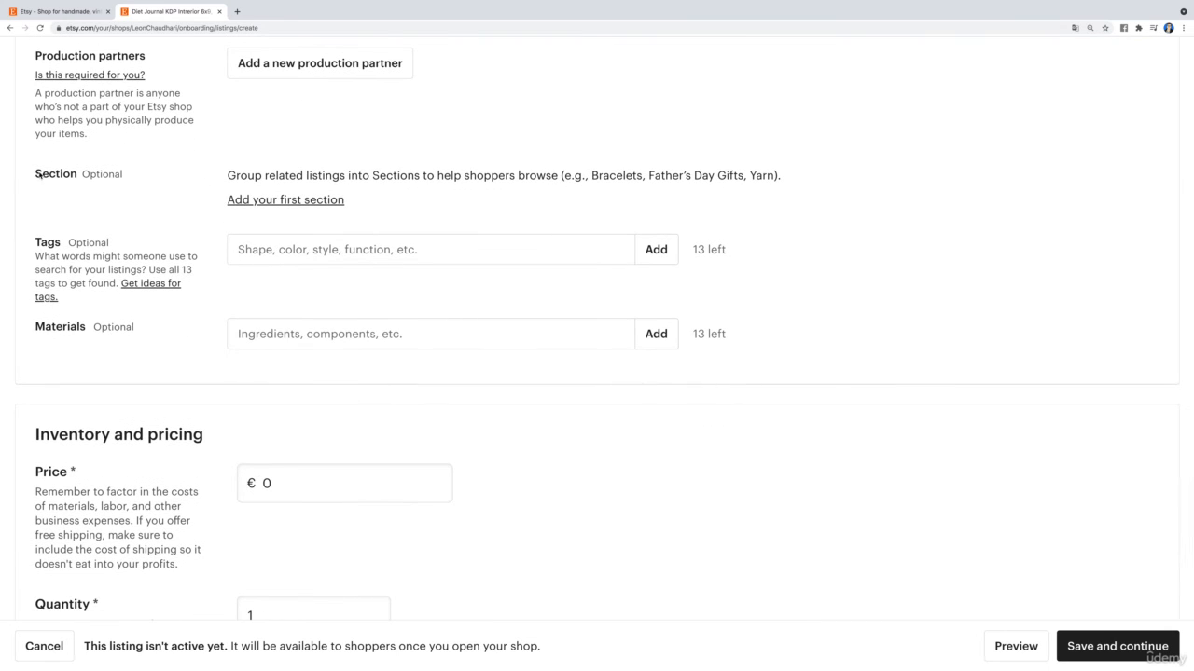
pyautogui.moveTo(231, 175); pyautogui.dragTo(788, 173)
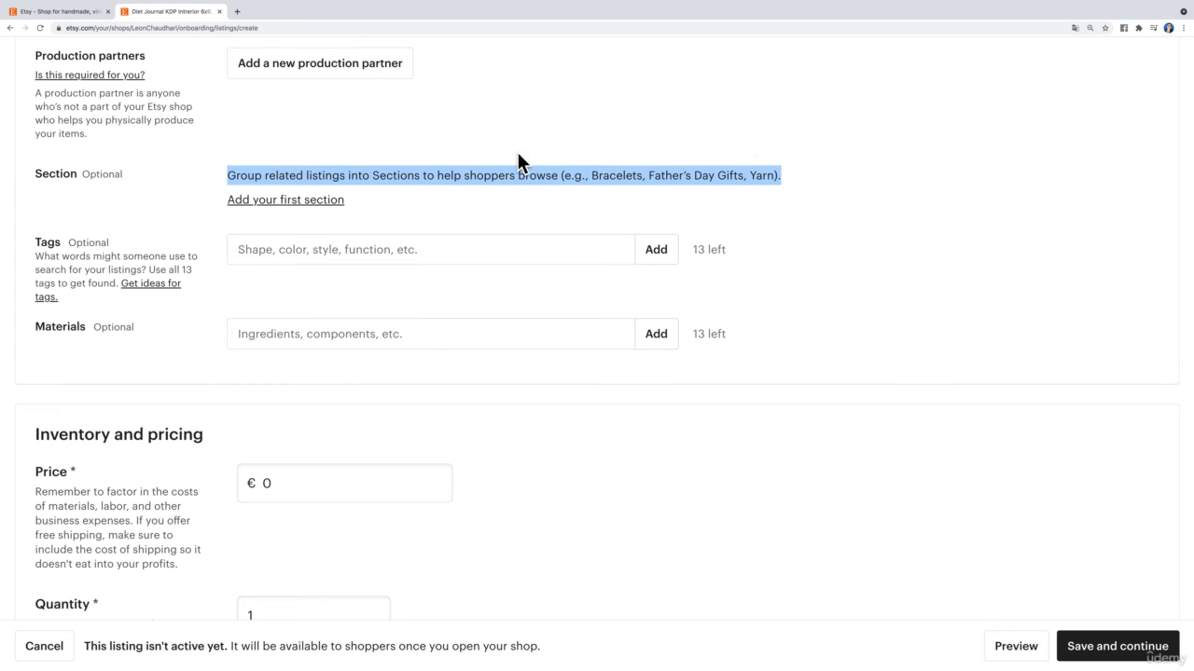
pyautogui.click(273, 201)
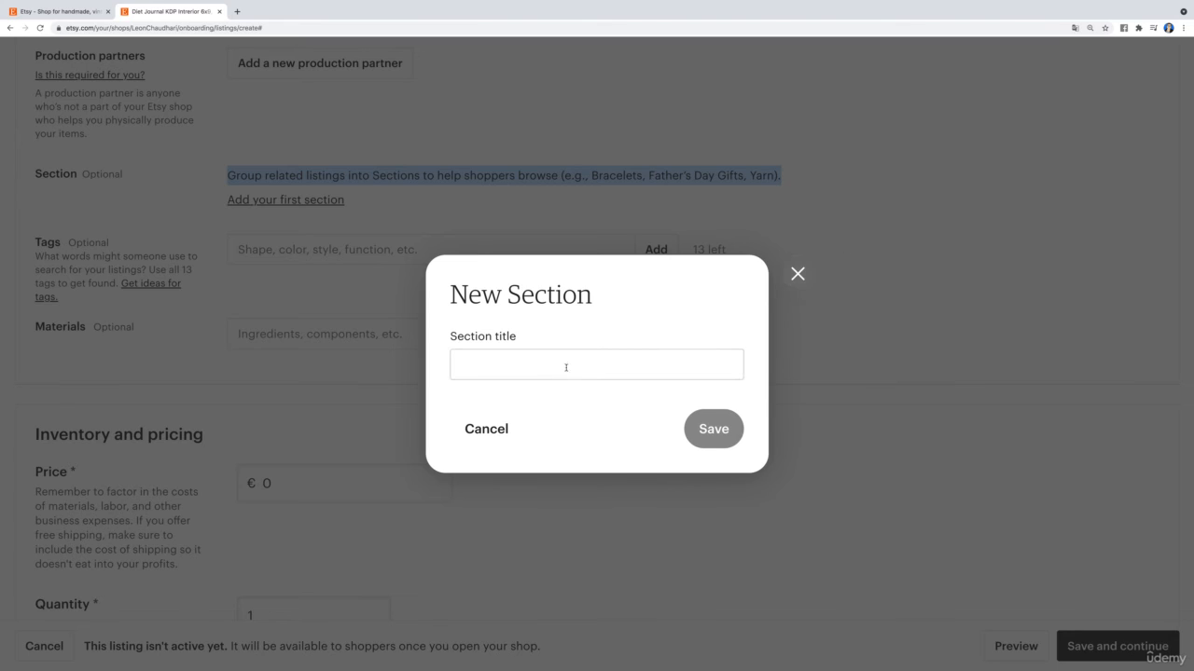
pyautogui.click(609, 359)
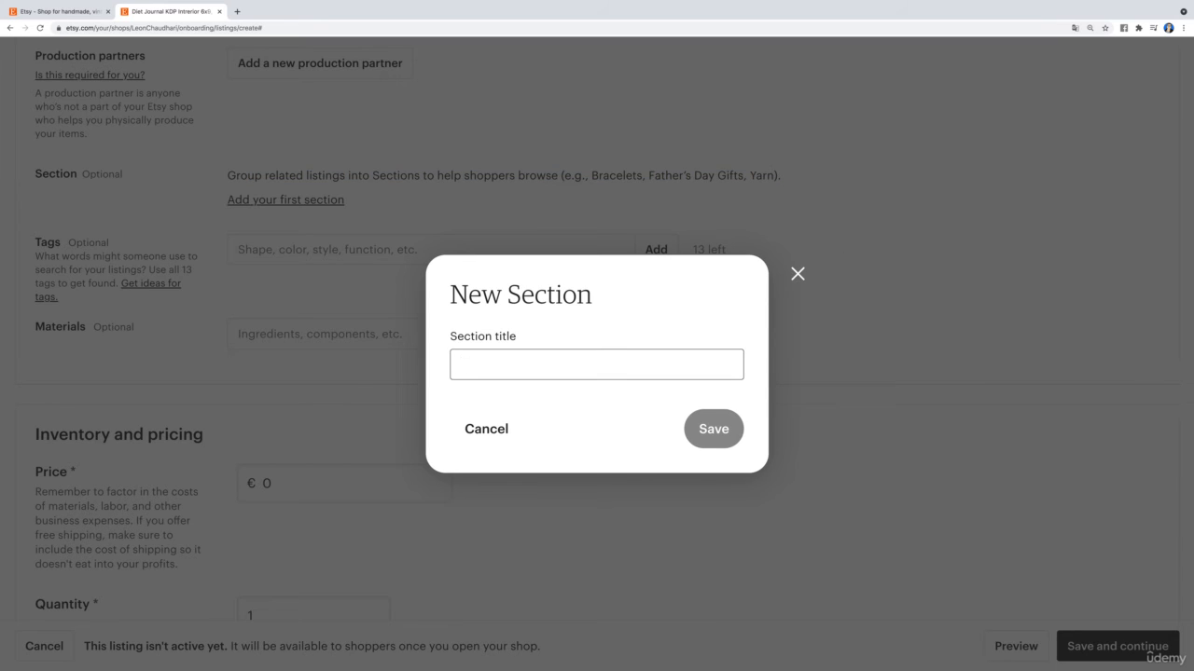
pyautogui.write('KDP interior')
pyautogui.click(797, 273)
# Step: Draft the tag "kdp interior" for the listing and clear it without adding it
pyautogui.scroll(-3, 408, 288)
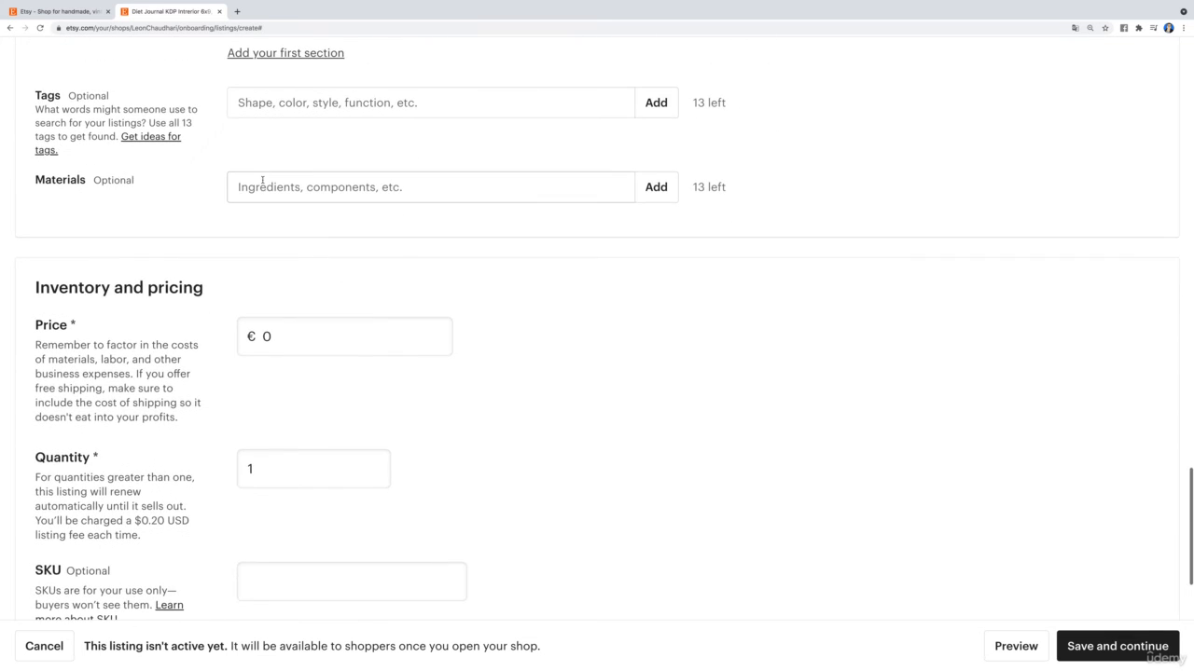
pyautogui.click(291, 94)
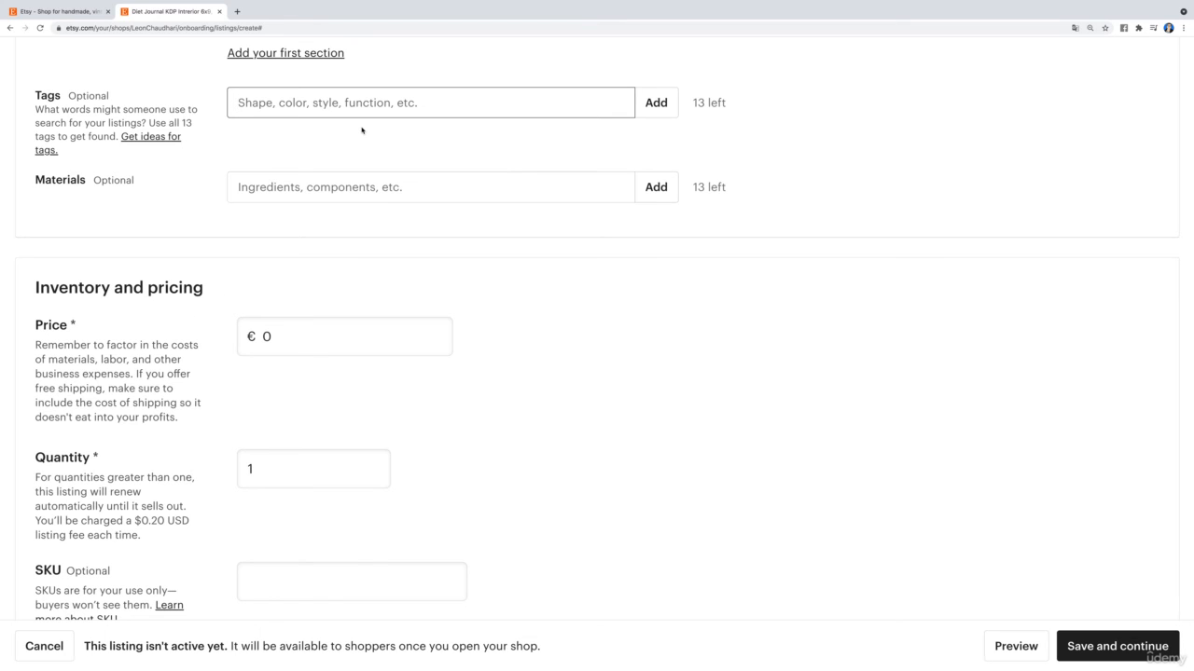
pyautogui.write('kdpi')
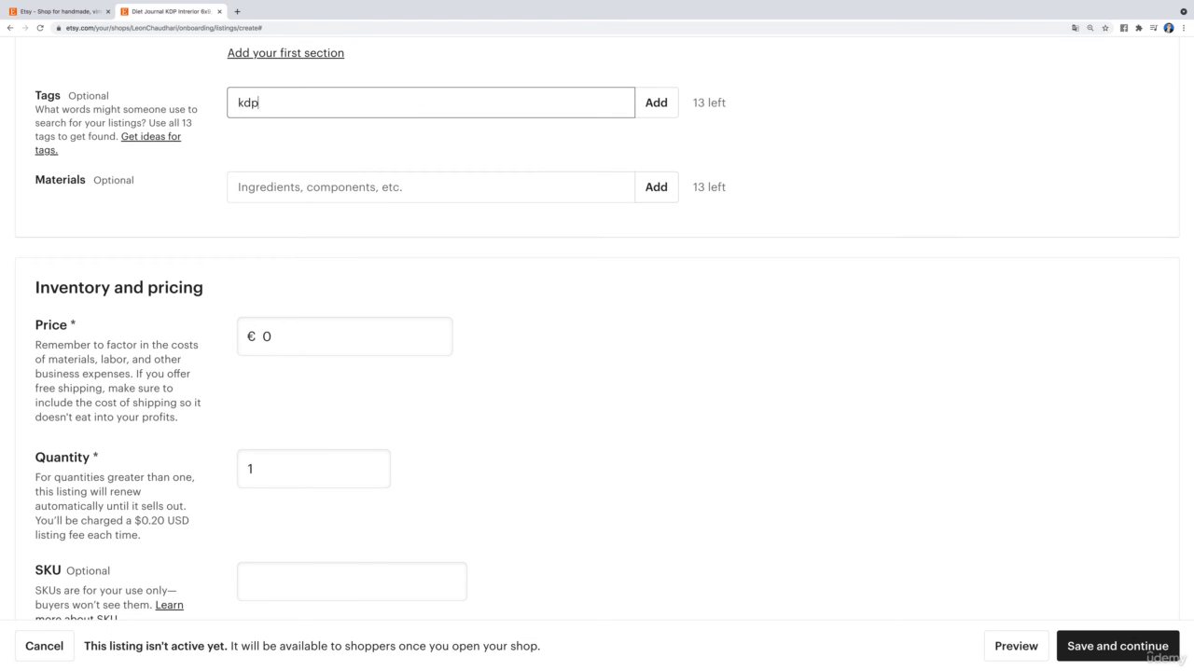
pyautogui.press('BackSpace')
pyautogui.write('interior, add')
pyautogui.press('BackSpace')
pyautogui.press('BackSpace')
pyautogui.press('BackSpace')
pyautogui.press('BackSpace')
pyautogui.press('BackSpace')
pyautogui.press('BackSpace')
pyautogui.tripleClick(246, 110)
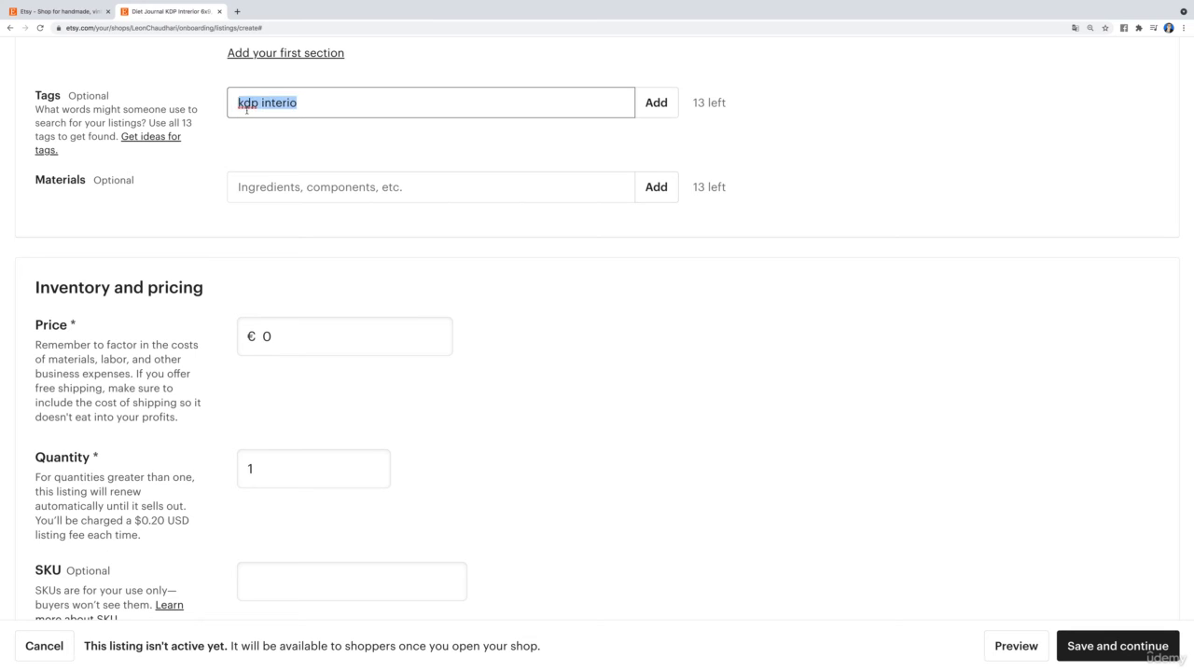
pyautogui.press('BackSpace')
pyautogui.click(275, 136)
# Step: Set the listing's price to €2,99
pyautogui.scroll(-3, 370, 258)
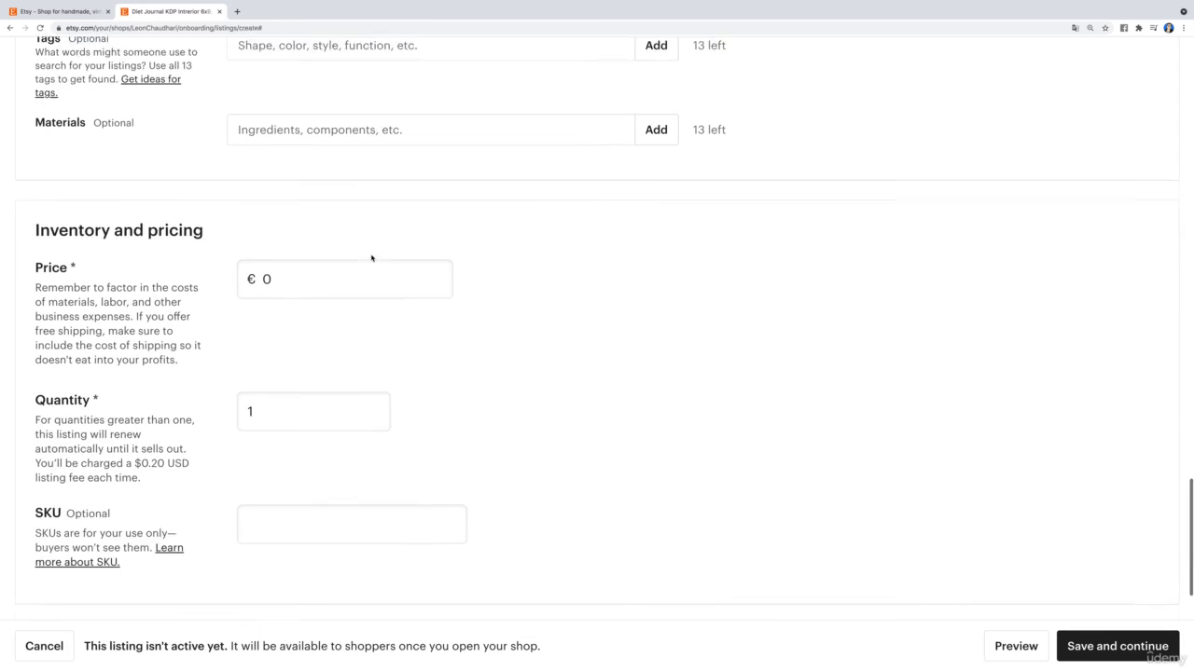
pyautogui.press('BackSpace')
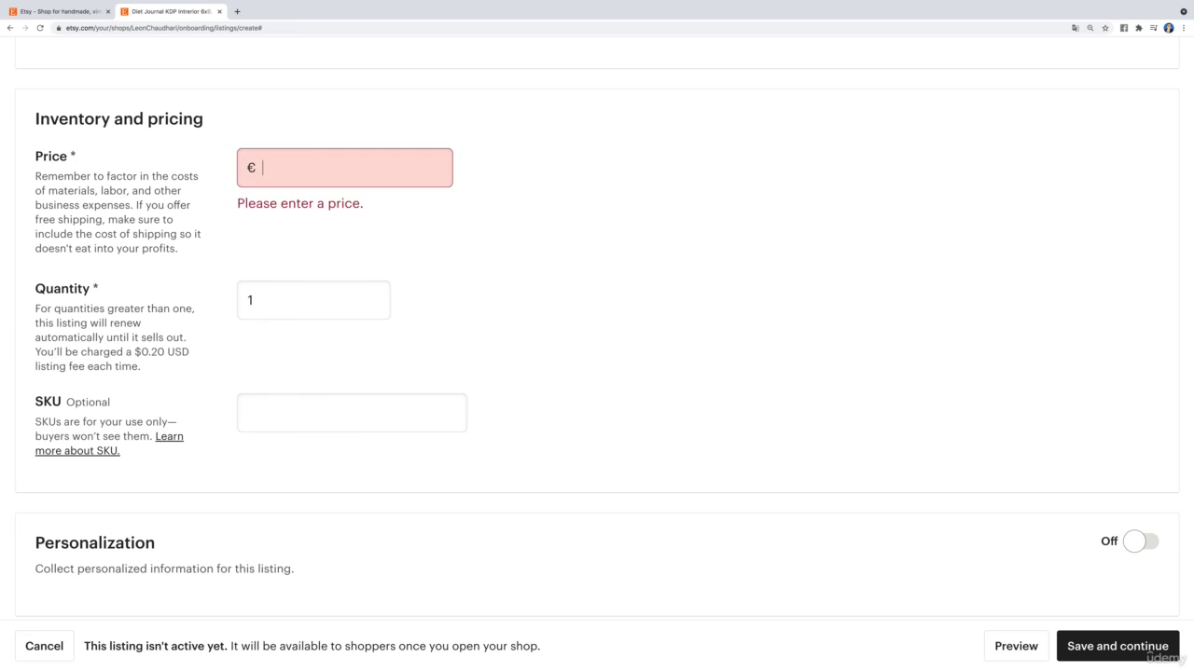
pyautogui.write('3,99')
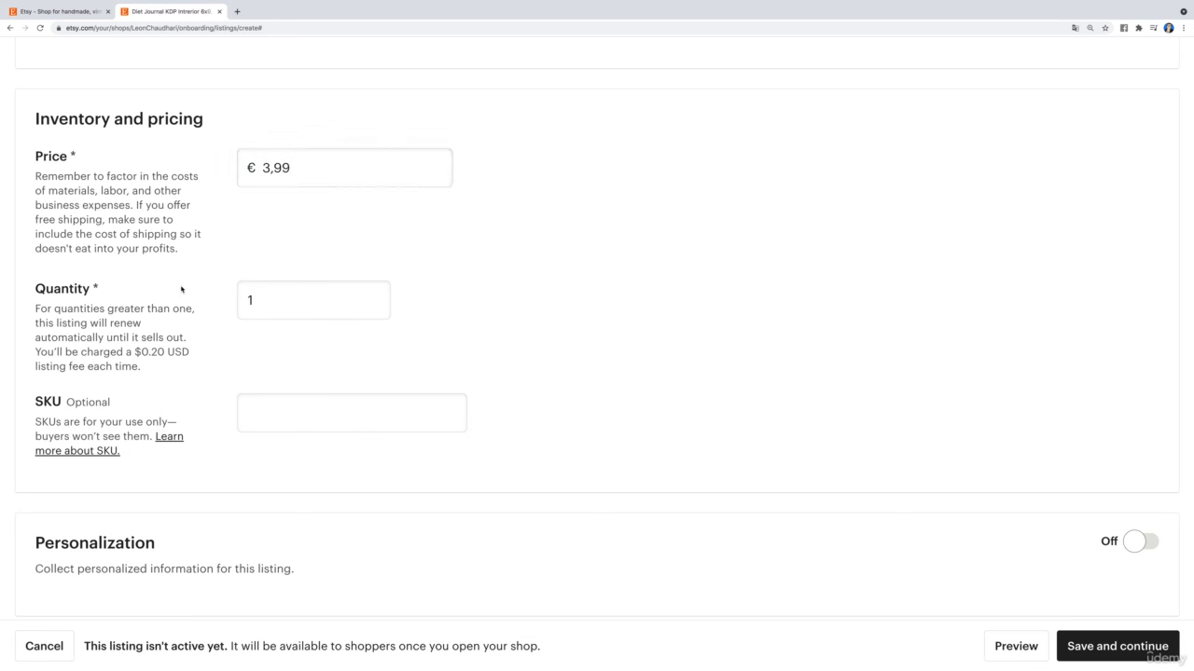
pyautogui.click(267, 168)
pyautogui.press('BackSpace')
pyautogui.write('2')
pyautogui.click(314, 141)
# Step: Set the listing's quantity to 999 and review the note on automatic renewal fees
pyautogui.scroll(-1, 114, 312)
pyautogui.doubleClick(254, 223)
pyautogui.press('BackSpace')
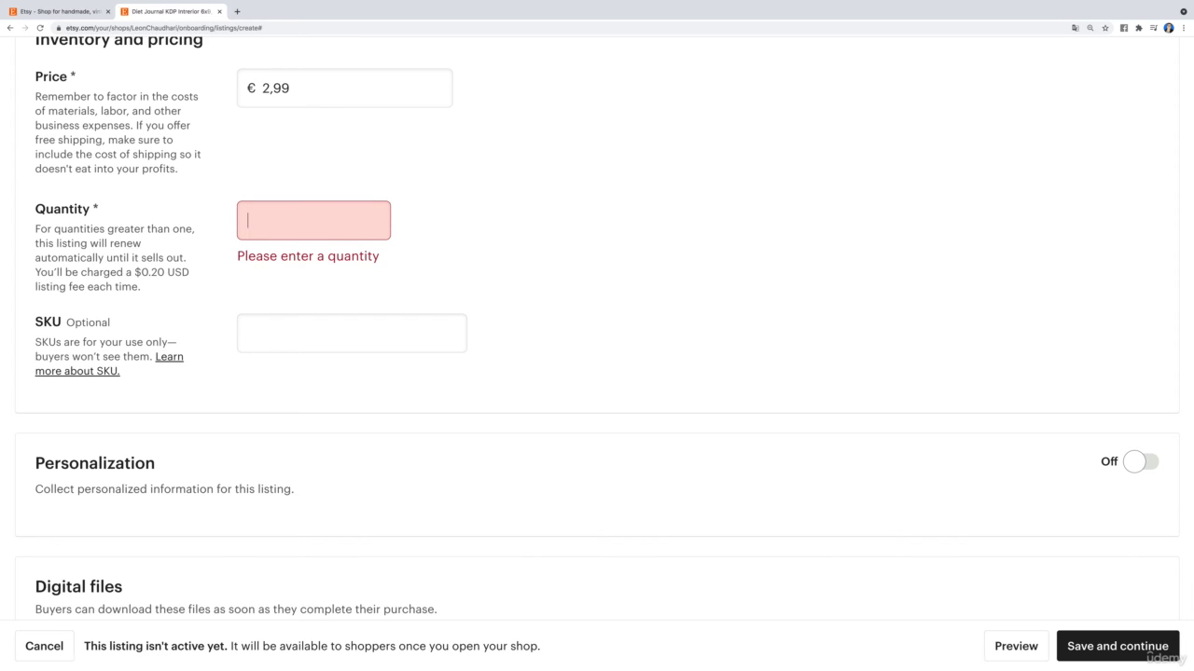
pyautogui.write('1000')
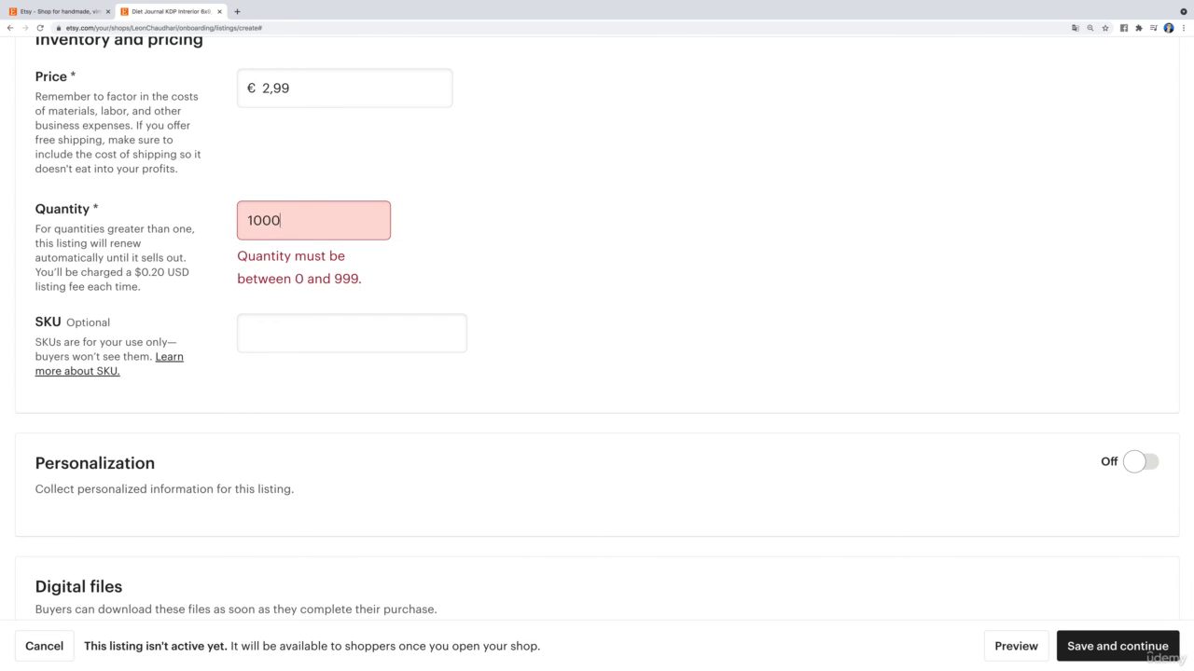
pyautogui.press('BackSpace')
pyautogui.press('BackSpace')
pyautogui.press('BackSpace')
pyautogui.press('BackSpace')
pyautogui.write('999')
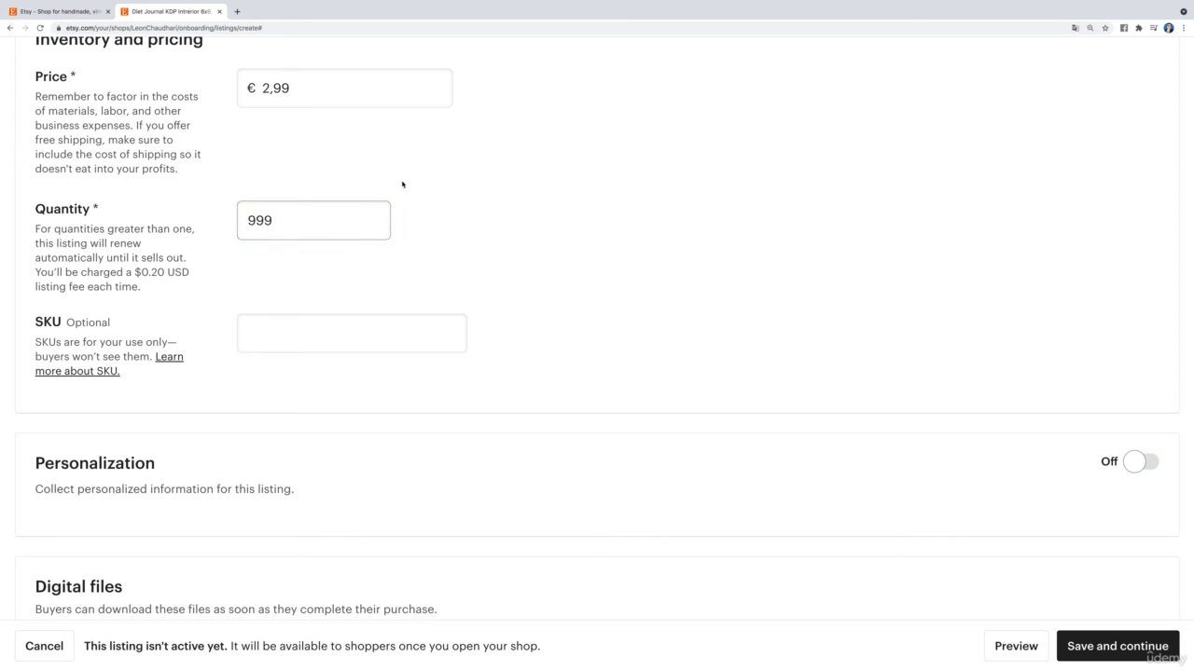
pyautogui.click(165, 239)
pyautogui.scroll(3, 56, 239)
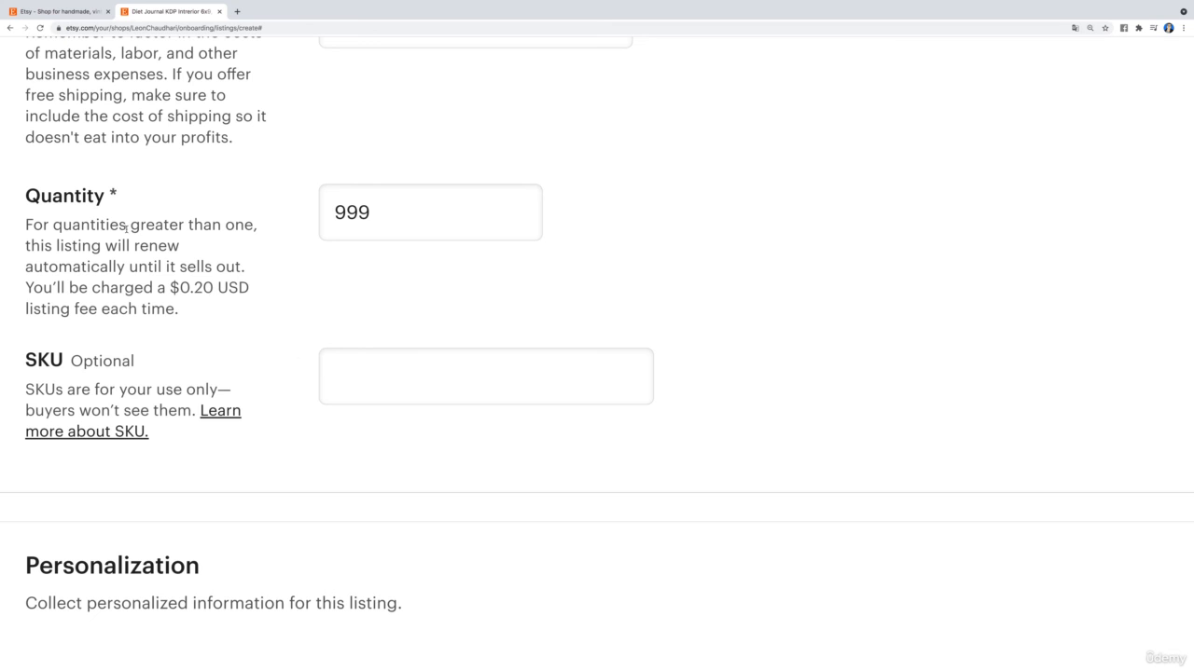
# Step: Change the listing's quantity to 1
pyautogui.scroll(-3, 127, 228)
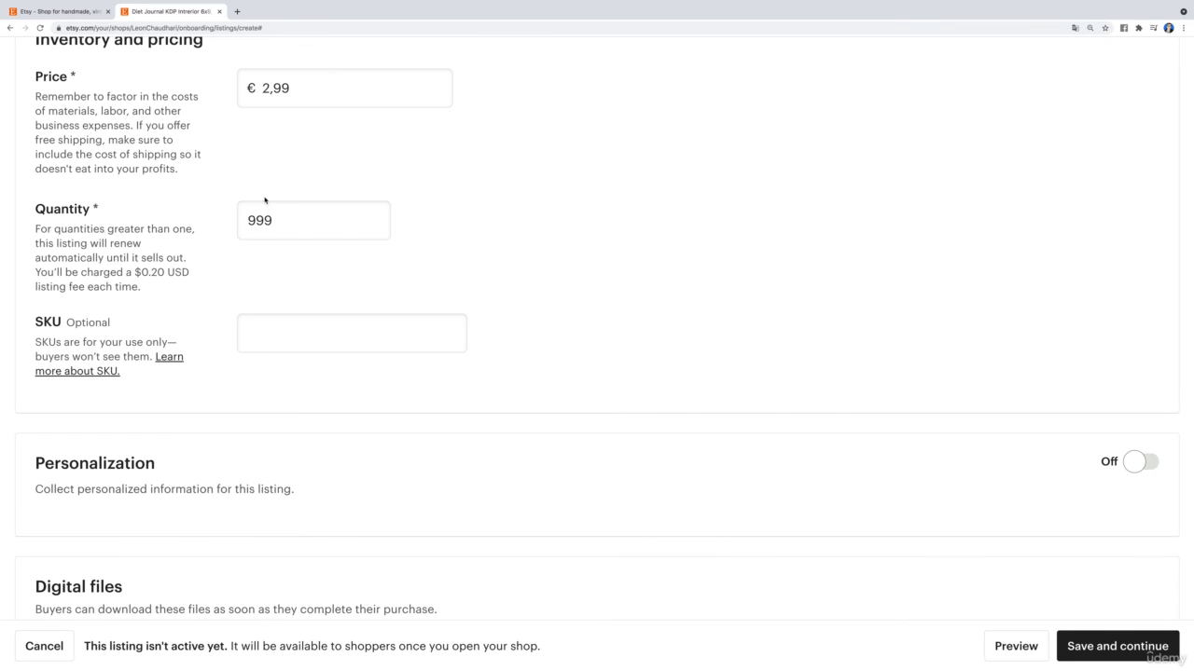
pyautogui.click(248, 221)
pyautogui.doubleClick(290, 231)
pyautogui.write('1')
pyautogui.scroll(-3, 93, 391)
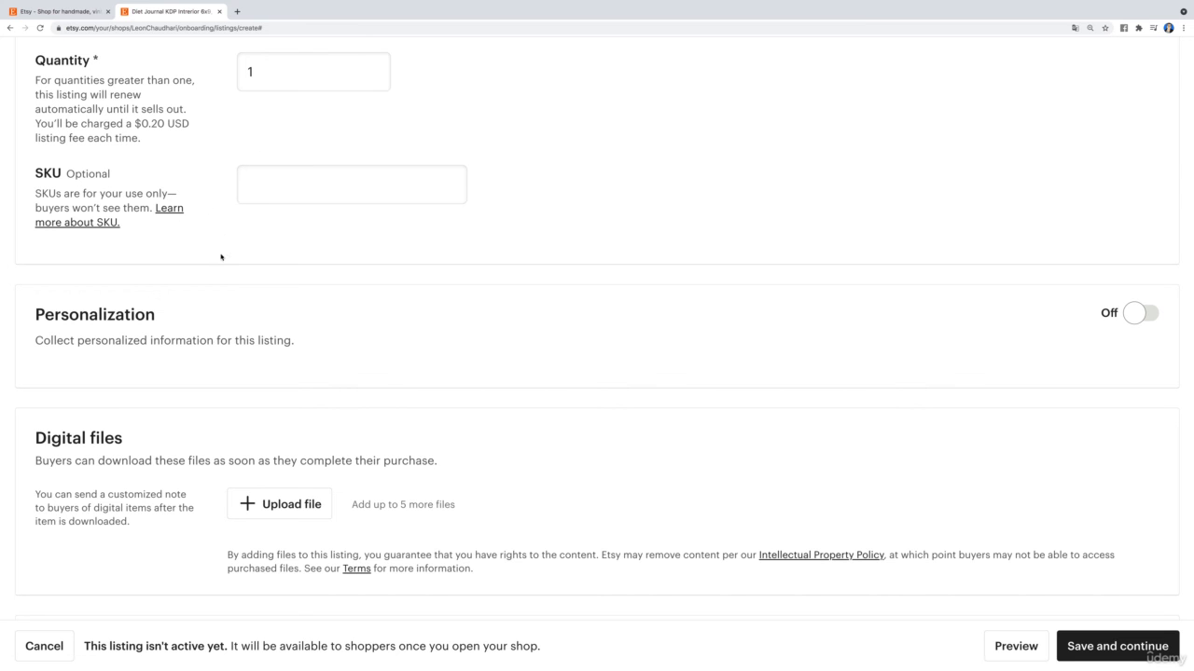
pyautogui.scroll(2, 301, 139)
# Step: Switch the listing's personalization option on and back off
pyautogui.scroll(-3, 349, 272)
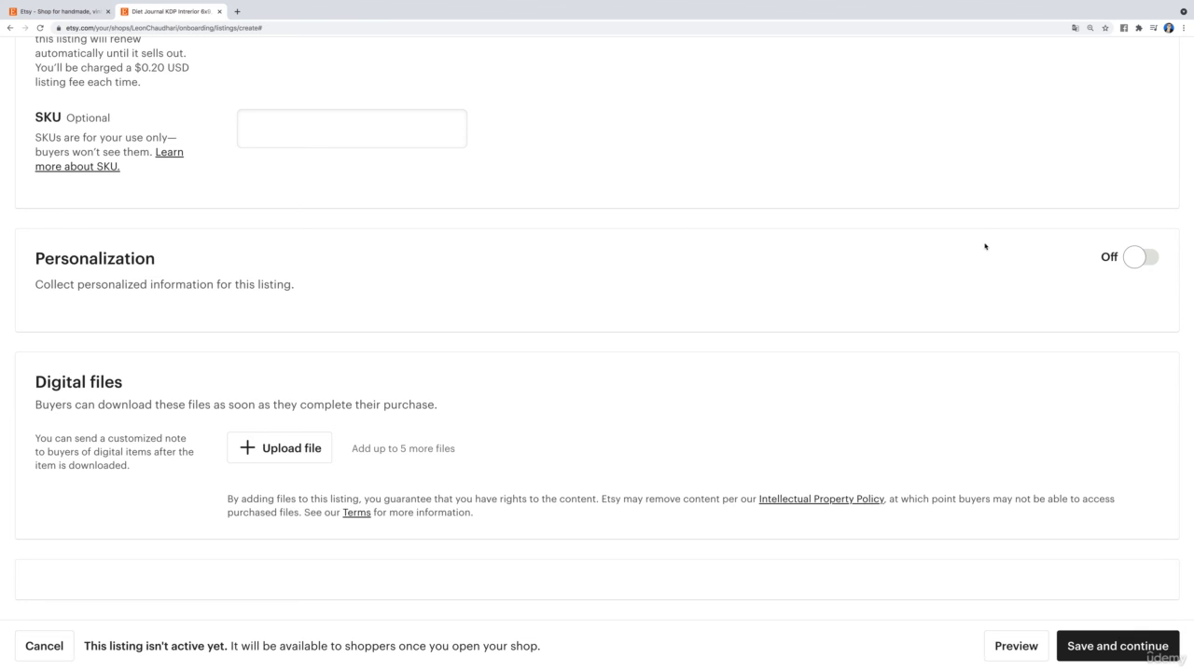
pyautogui.click(1134, 258)
pyautogui.click(1134, 259)
# Step: Review the whole listing form, from photos and details to digital files, and the remaining payment and billing stages of the shop setup
pyautogui.scroll(15, 395, 222)
pyautogui.scroll(10, 395, 221)
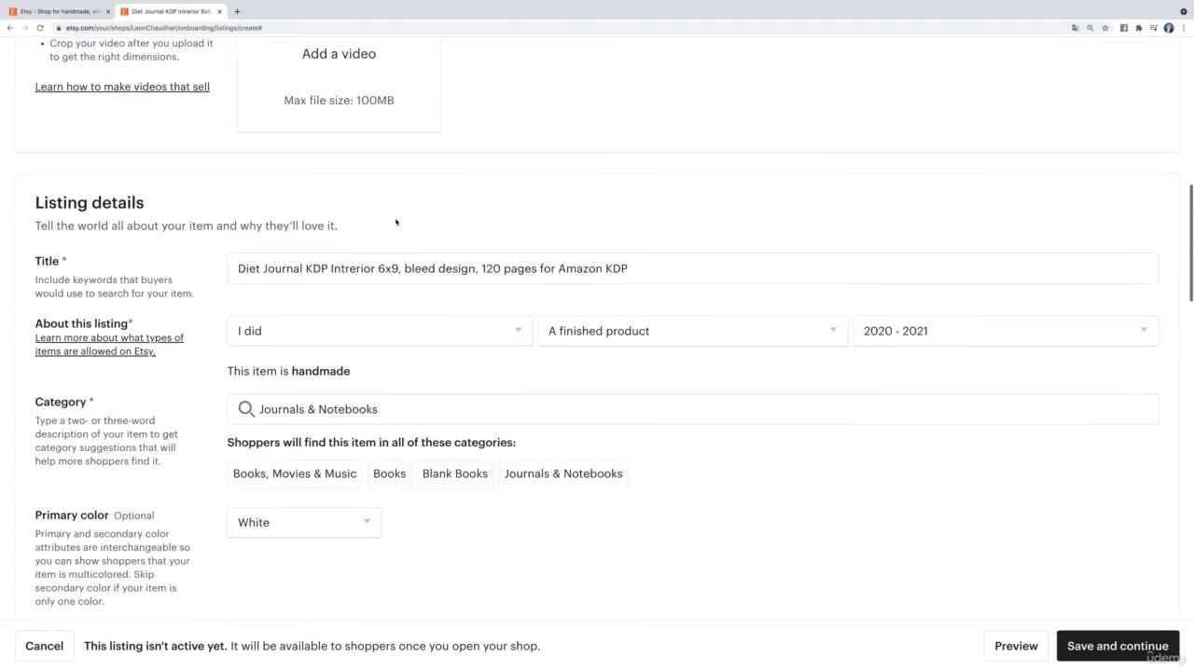
pyautogui.scroll(-10, 395, 222)
pyautogui.scroll(-15, 396, 222)
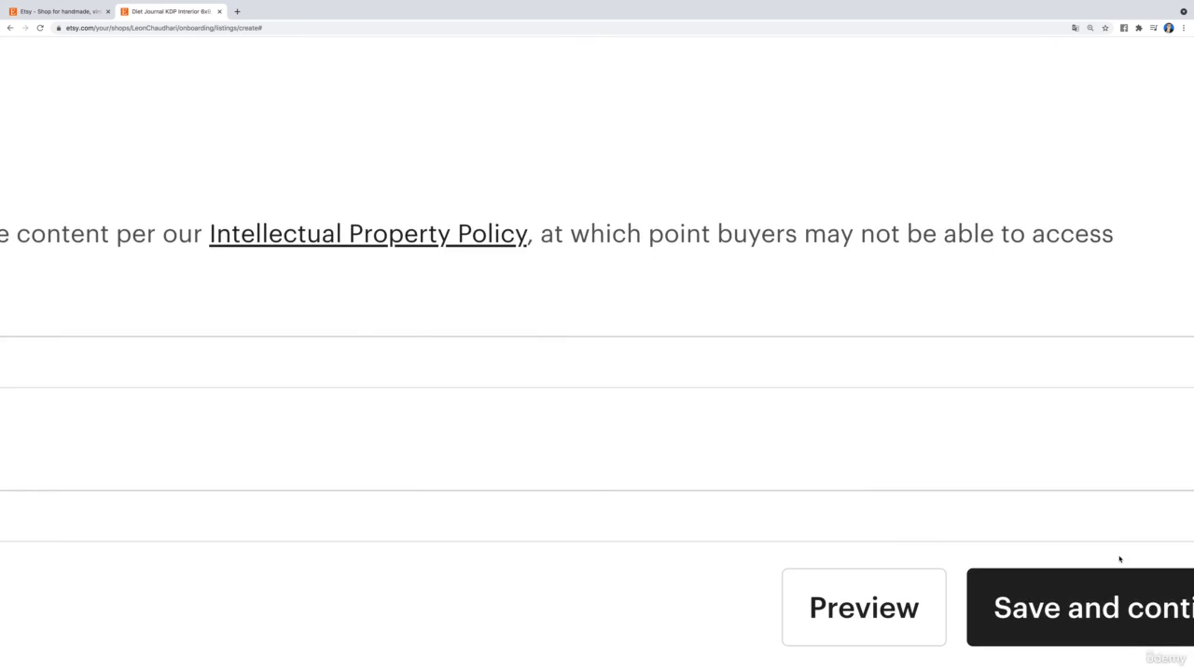
pyautogui.scroll(-5, 1120, 561)
pyautogui.scroll(12, 1126, 561)
pyautogui.scroll(13, 791, 336)
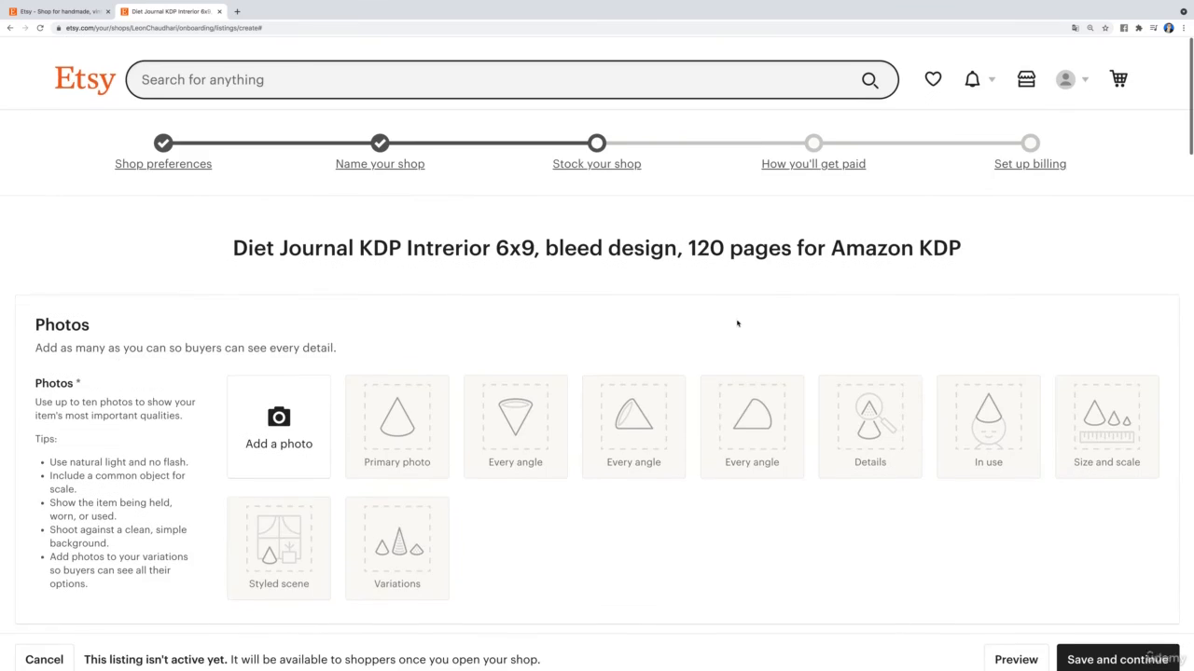
pyautogui.scroll(3, 616, 111)
pyautogui.scroll(5, 615, 111)
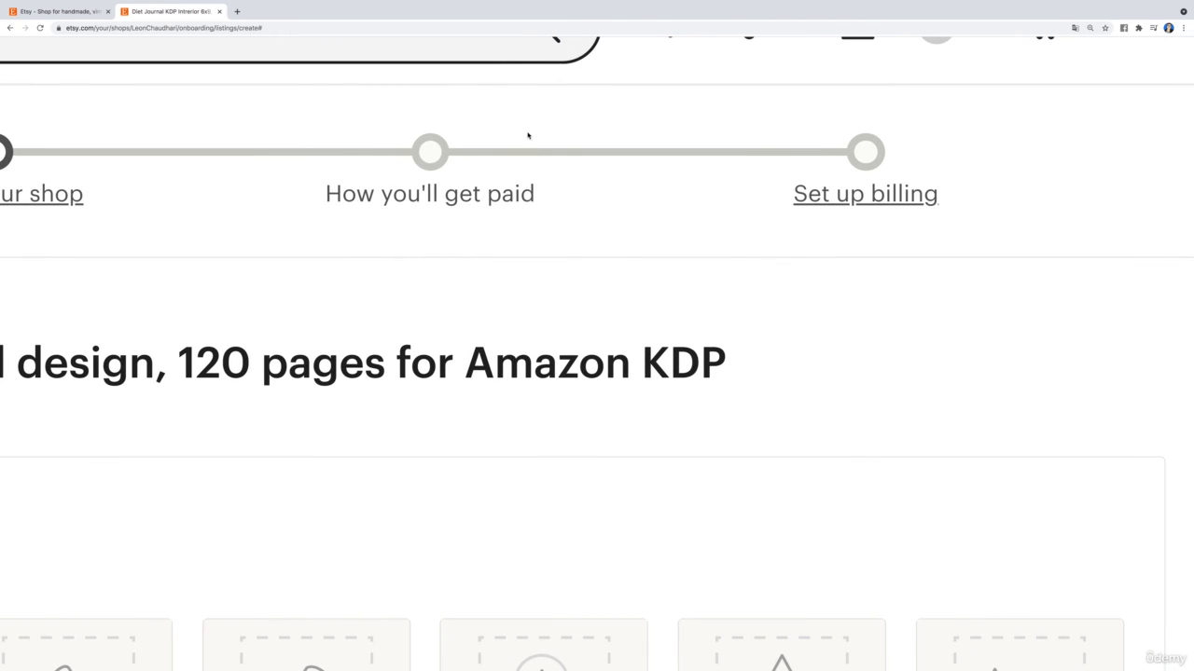
pyautogui.scroll(-5, 528, 133)
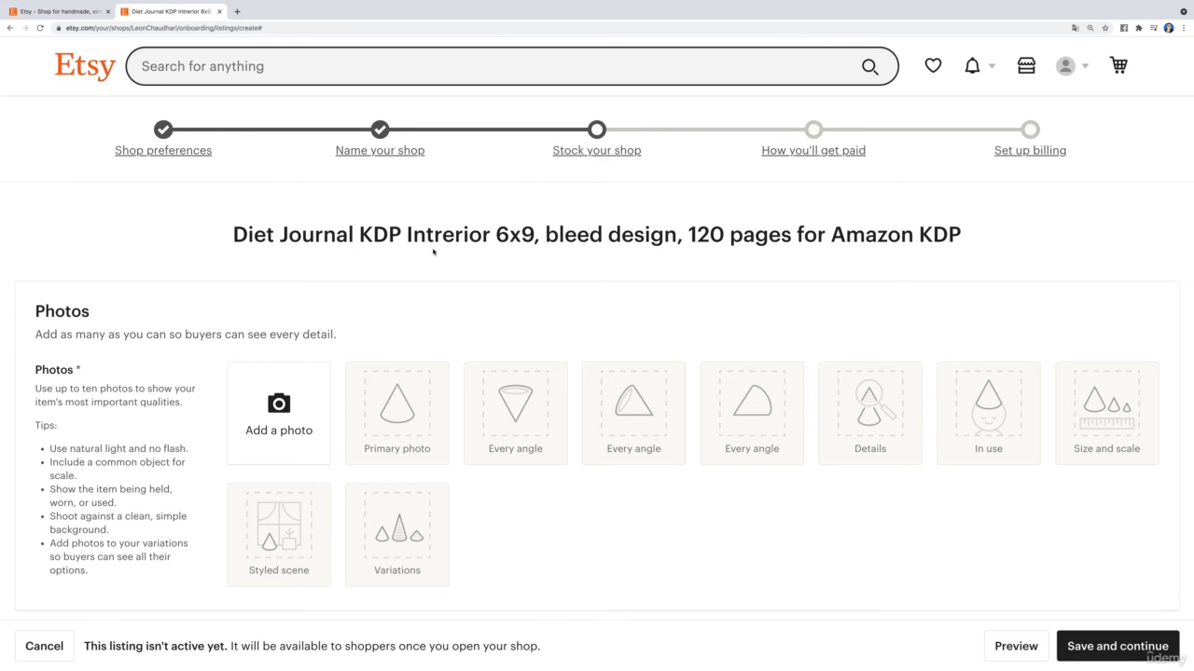